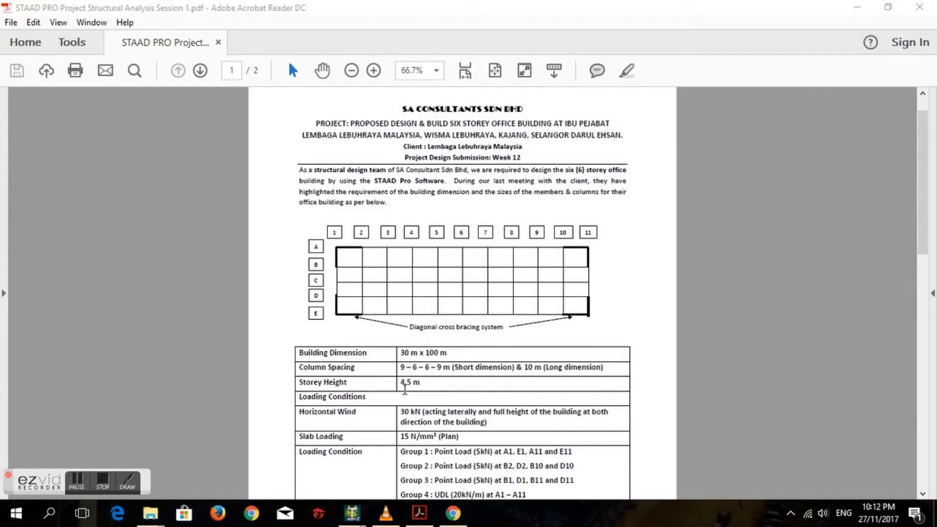
- Review the building dimensions, column spacing, storey height and loading conditions in the project brief
{"action": "left_click", "coordinate": [88, 485]}
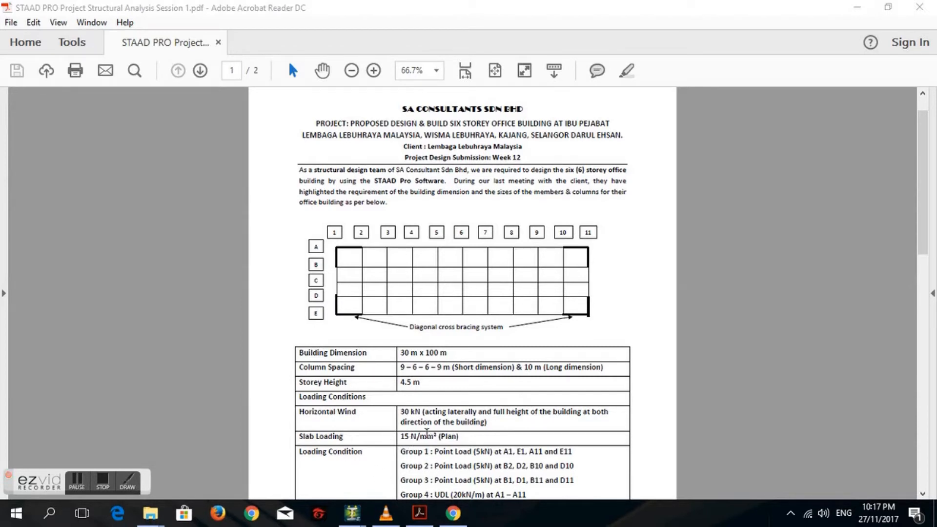
{"action": "scroll", "coordinate": [532, 407], "scroll_direction": "down", "scroll_amount": 1}
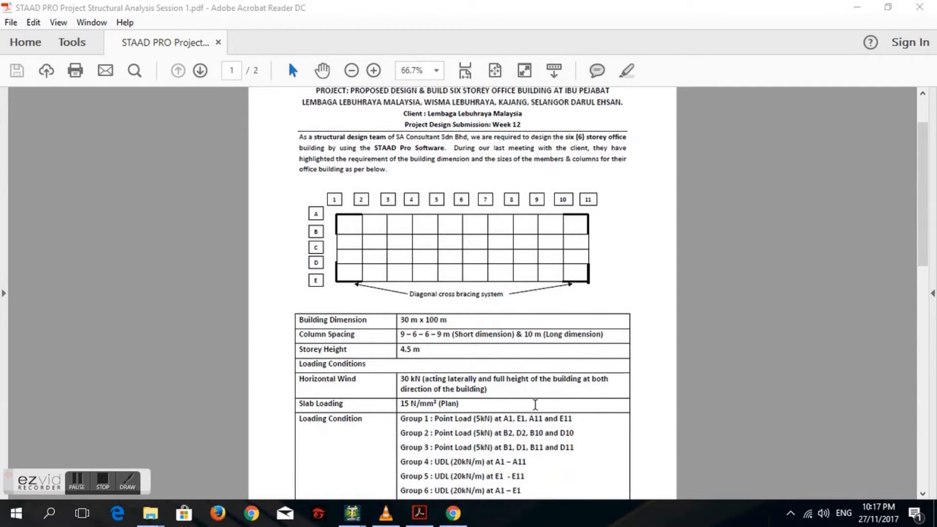
{"action": "scroll", "coordinate": [536, 405], "scroll_direction": "down", "scroll_amount": 1}
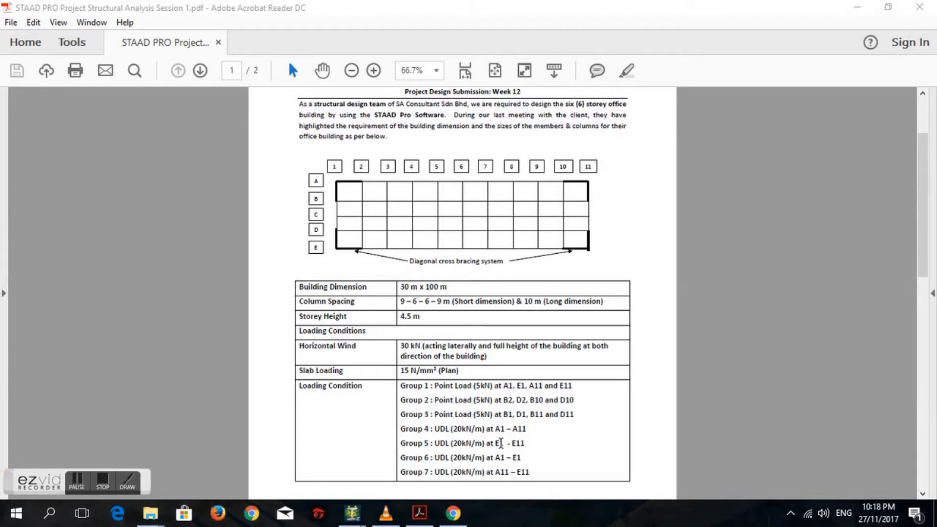
{"action": "left_click", "coordinate": [77, 488]}
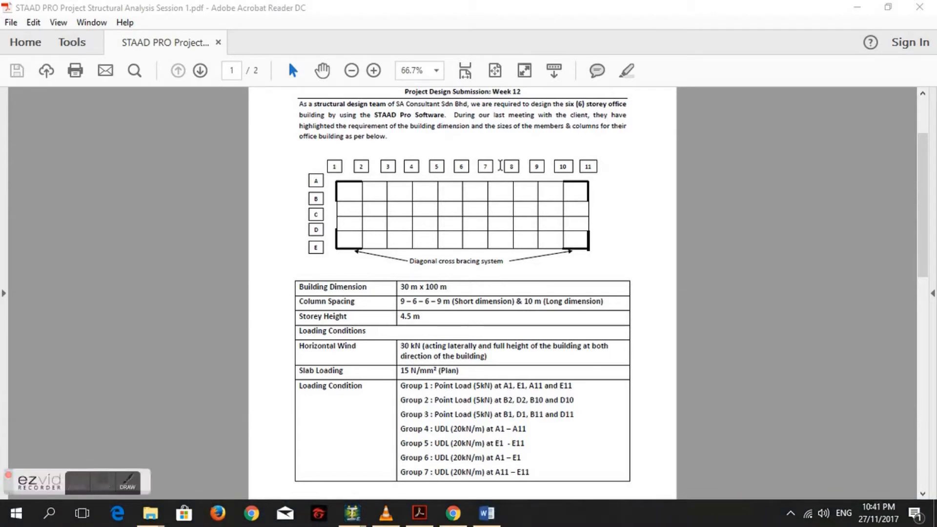
- Switch to the StructureElite5 model in STAAD.Pro and enter Modeling mode
{"action": "mouse_move", "coordinate": [478, 512]}
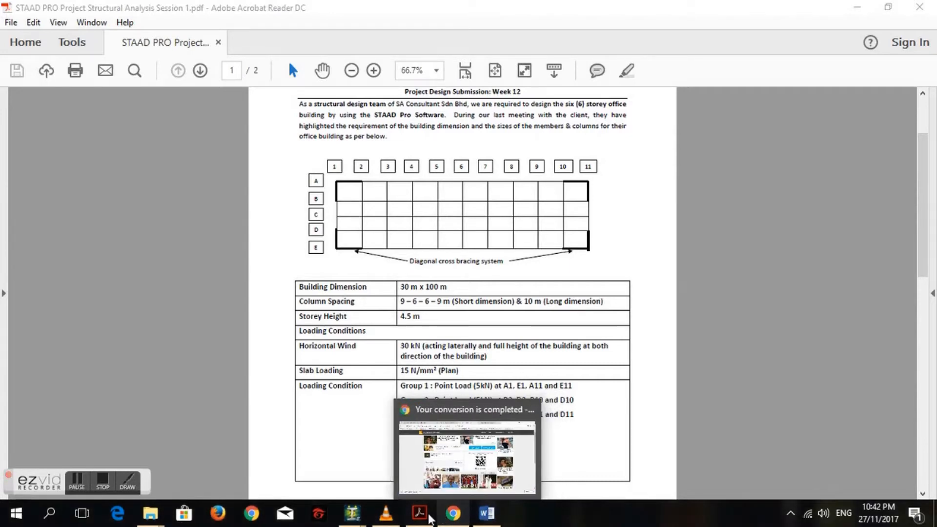
{"action": "mouse_move", "coordinate": [378, 520]}
{"action": "mouse_move", "coordinate": [352, 513]}
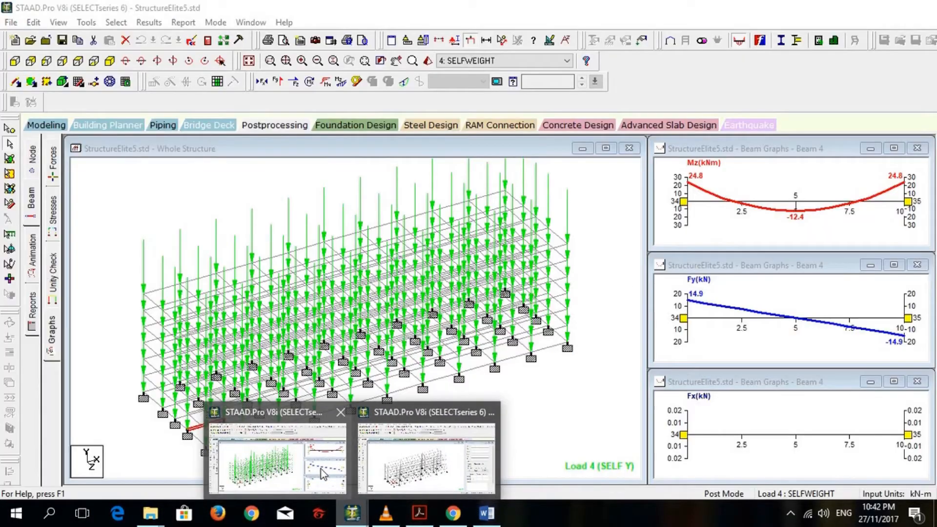
{"action": "left_click", "coordinate": [322, 475]}
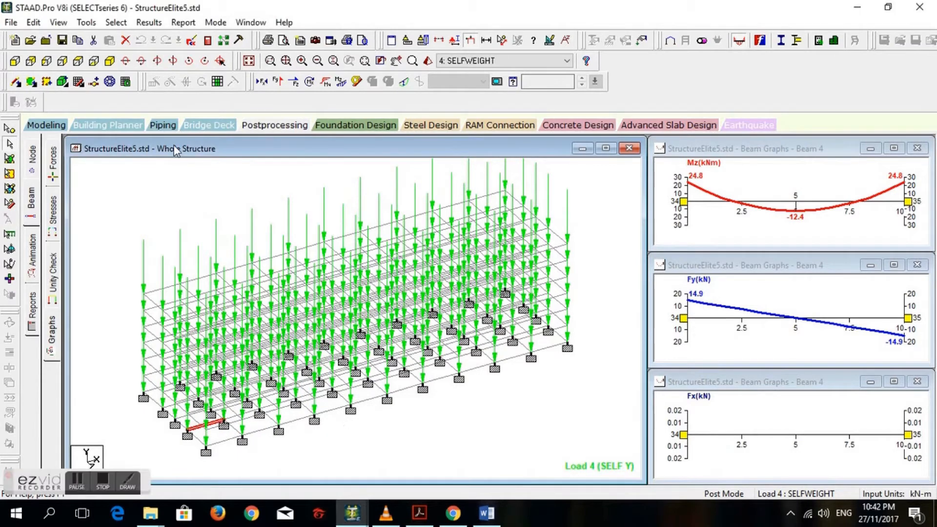
{"action": "left_click", "coordinate": [44, 125]}
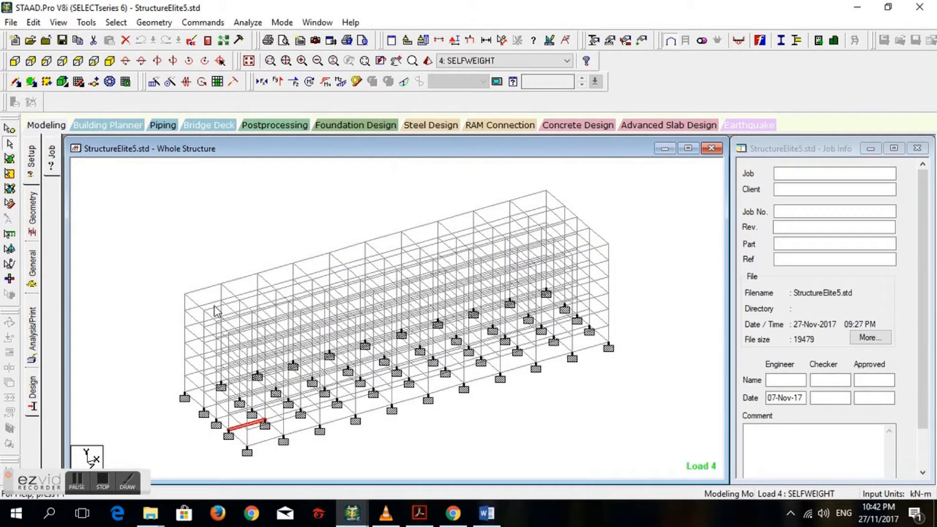
- Inspect the geometry and section properties of the end roof beam, and read the Beam 4 discussion in the Word report
{"action": "double_click", "coordinate": [195, 303]}
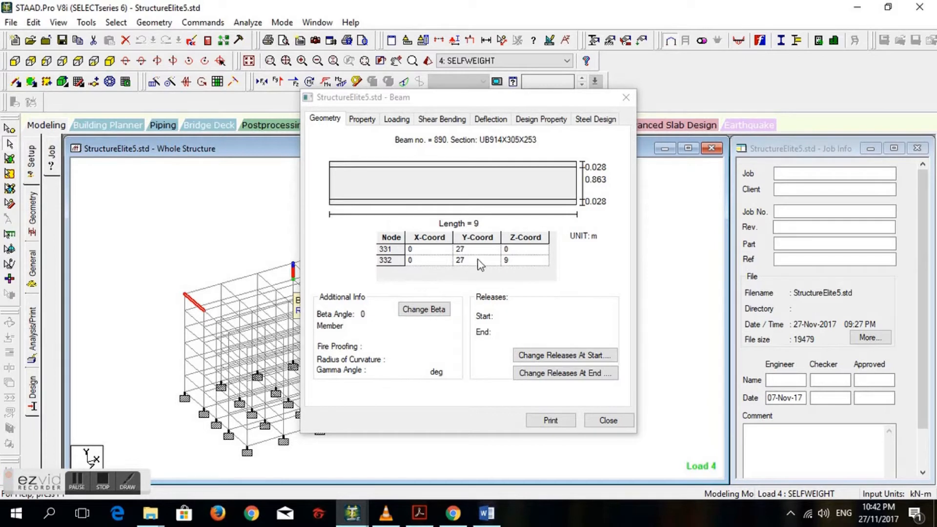
{"action": "left_click", "coordinate": [360, 119]}
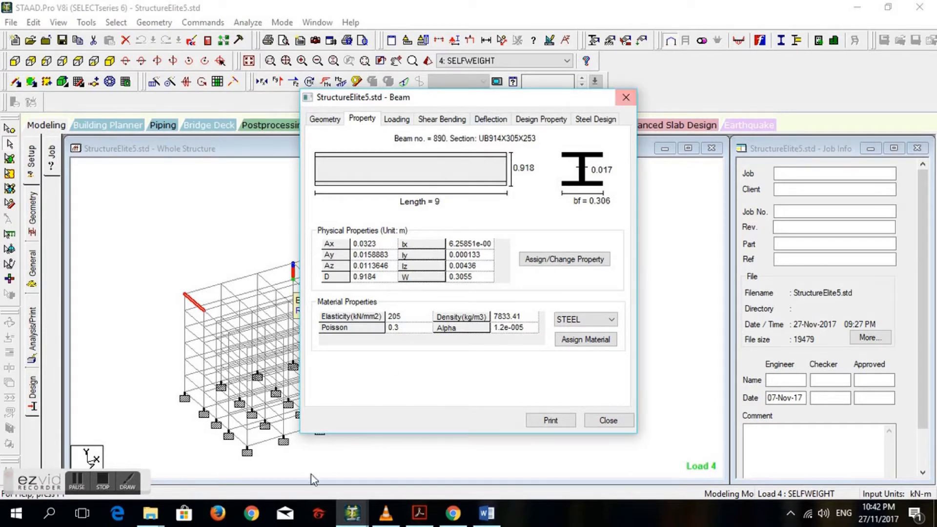
{"action": "left_click", "coordinate": [486, 514]}
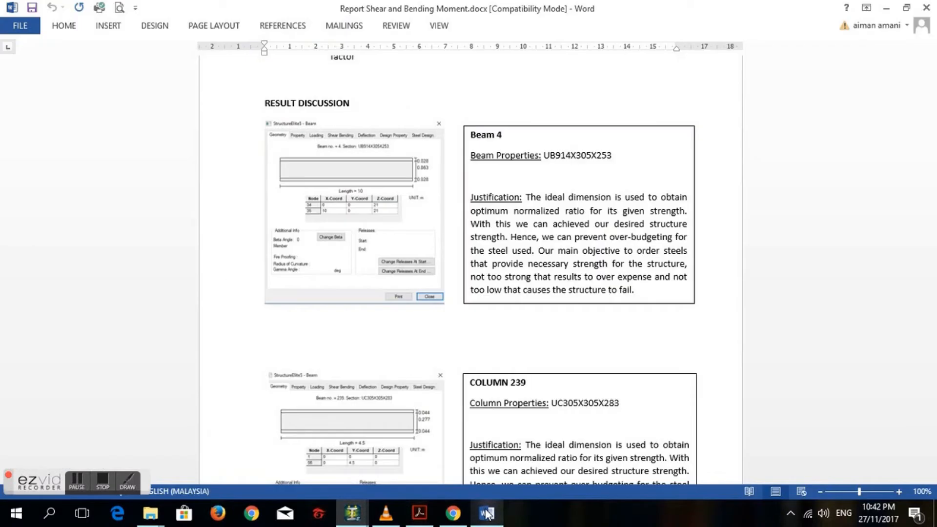
{"action": "left_click", "coordinate": [864, 492]}
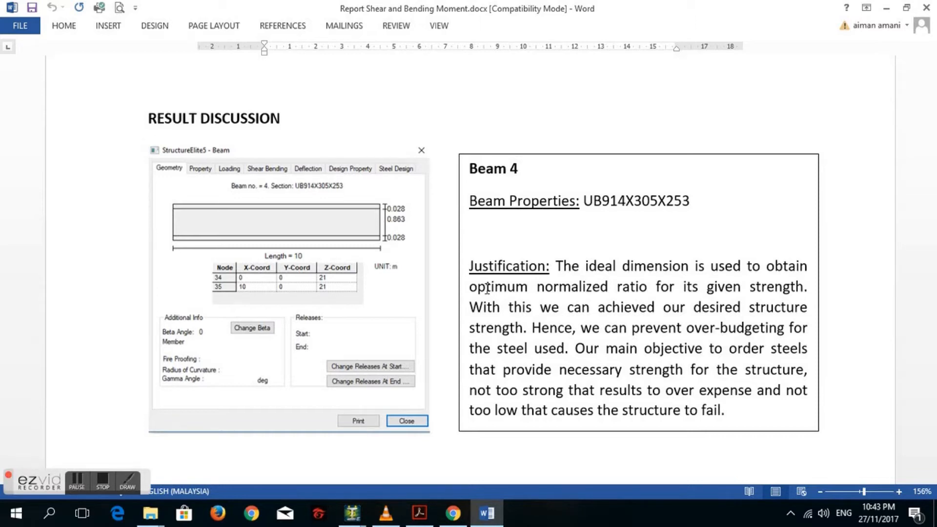
- Return to the STAAD.Pro model, close the beam's details and try to open an upper-storey corner column
{"action": "left_click", "coordinate": [352, 513]}
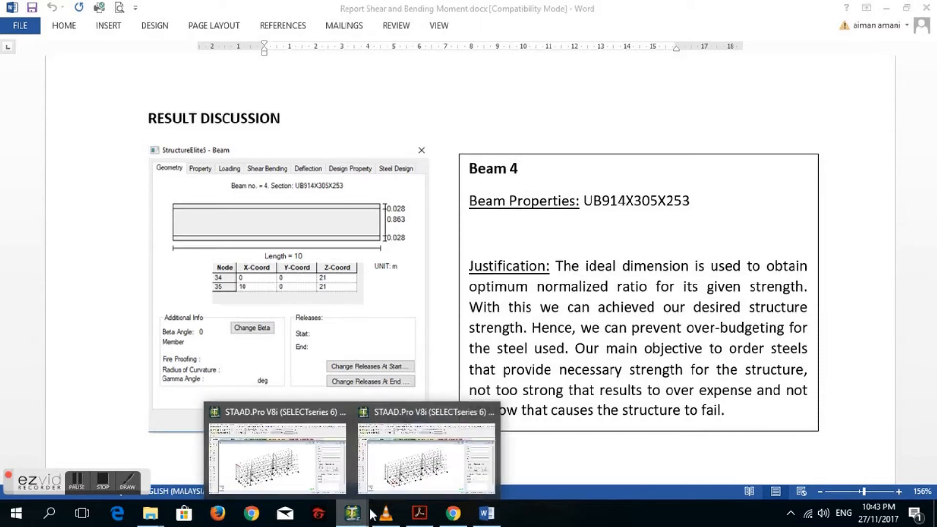
{"action": "left_click", "coordinate": [341, 487]}
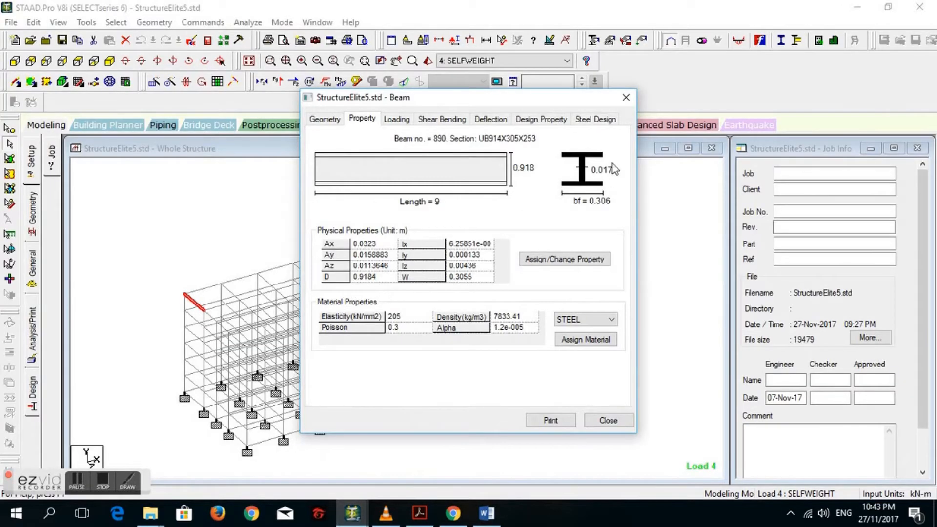
{"action": "left_click", "coordinate": [624, 103]}
{"action": "double_click", "coordinate": [185, 303]}
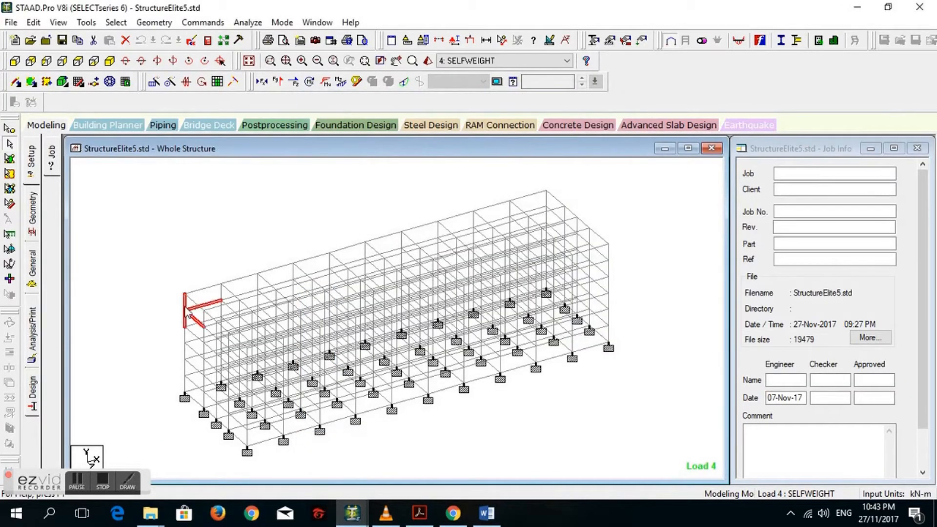
{"action": "left_click", "coordinate": [626, 98]}
{"action": "left_click", "coordinate": [184, 344]}
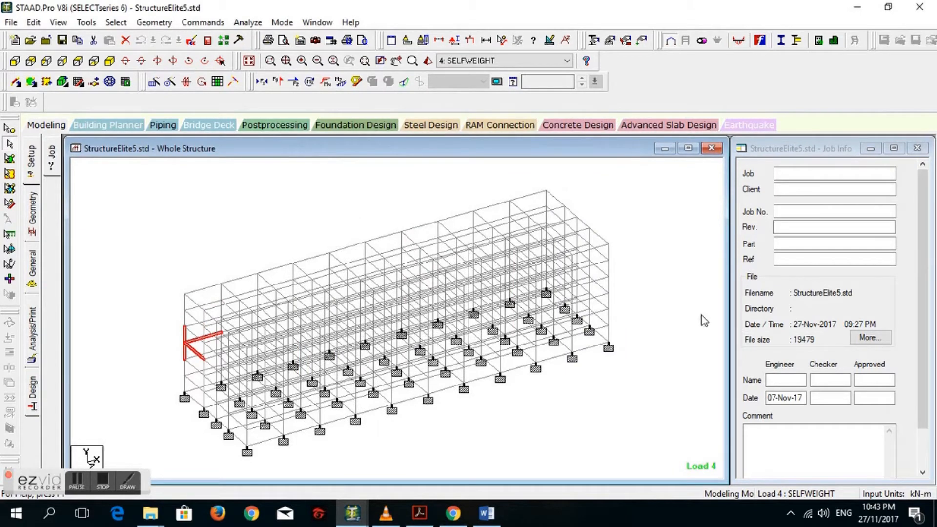
- Inspect the geometry and section properties of the ground-storey column at the far front corner
{"action": "double_click", "coordinate": [609, 336]}
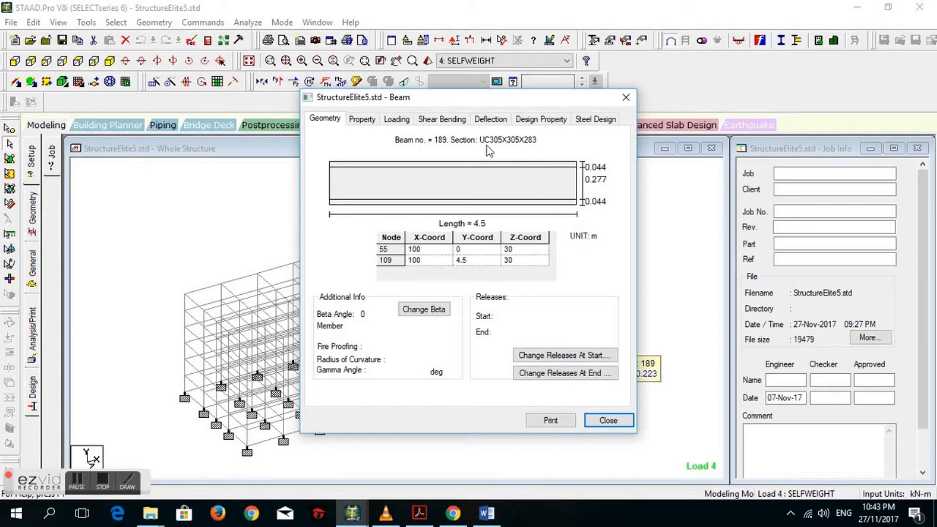
{"action": "left_click", "coordinate": [362, 126]}
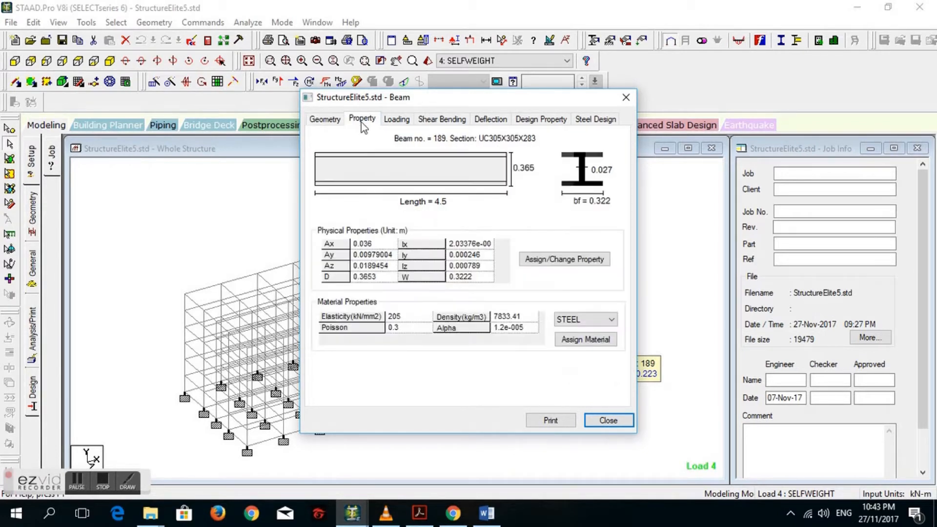
{"action": "left_click", "coordinate": [333, 123]}
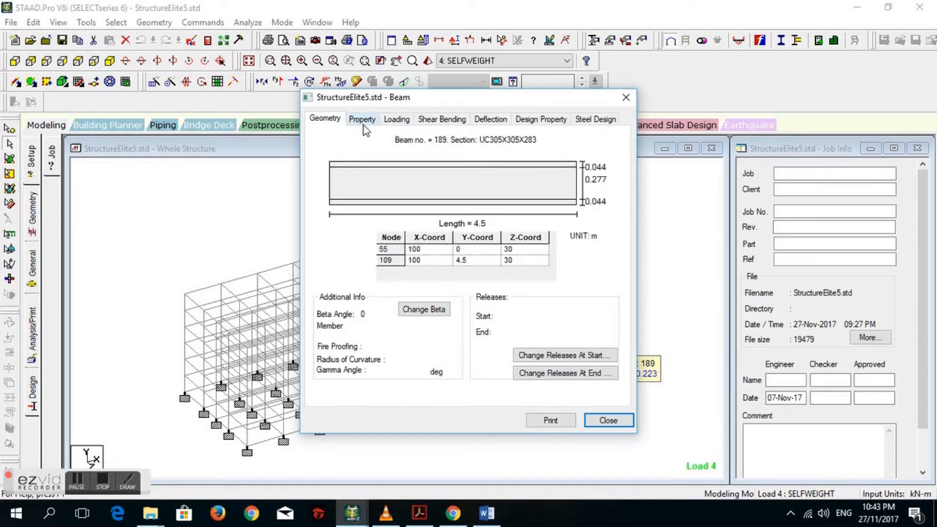
{"action": "left_click", "coordinate": [365, 123]}
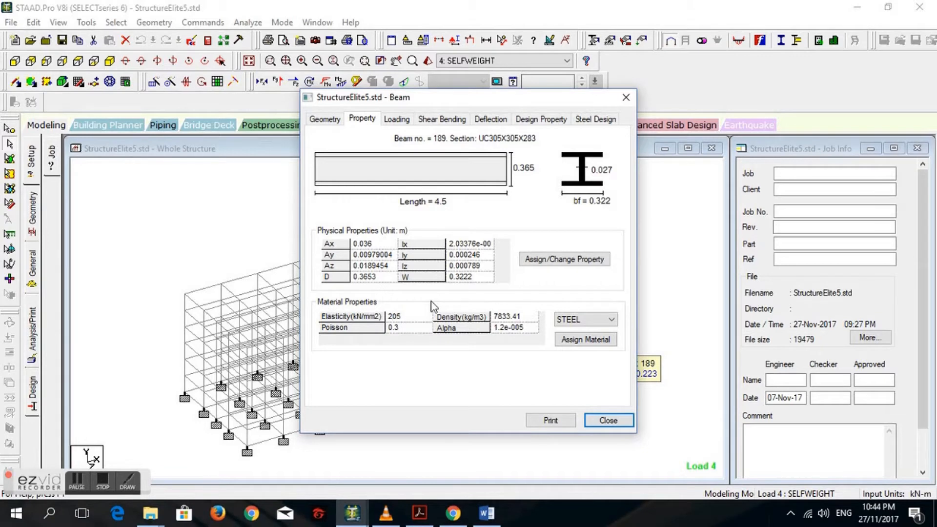
{"action": "left_click", "coordinate": [333, 124]}
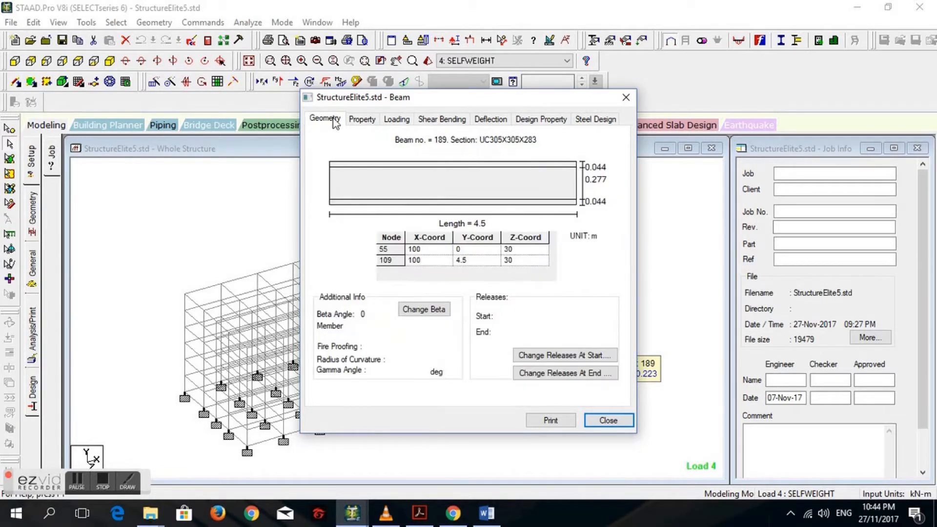
{"action": "left_click", "coordinate": [626, 97]}
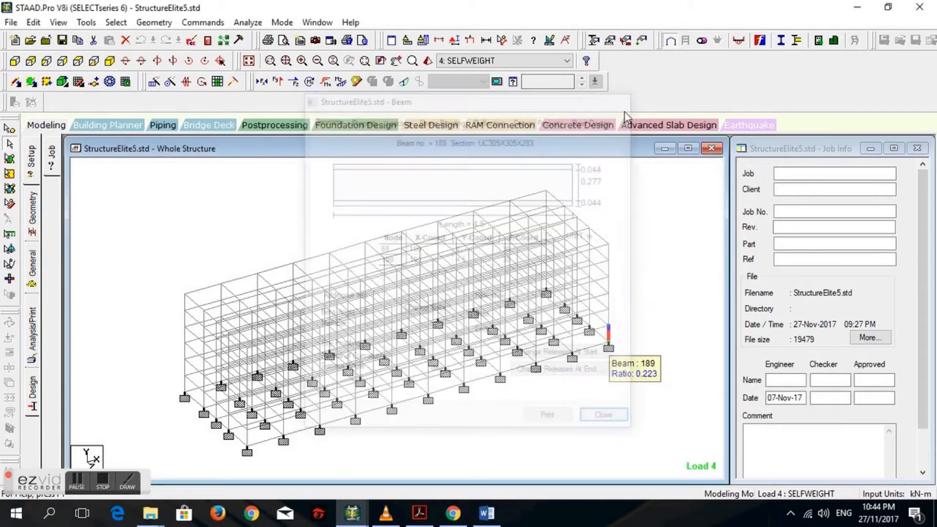
- Switch to the Word report and compare the Beam 4 and Column 239 section justifications
{"action": "left_click", "coordinate": [501, 512]}
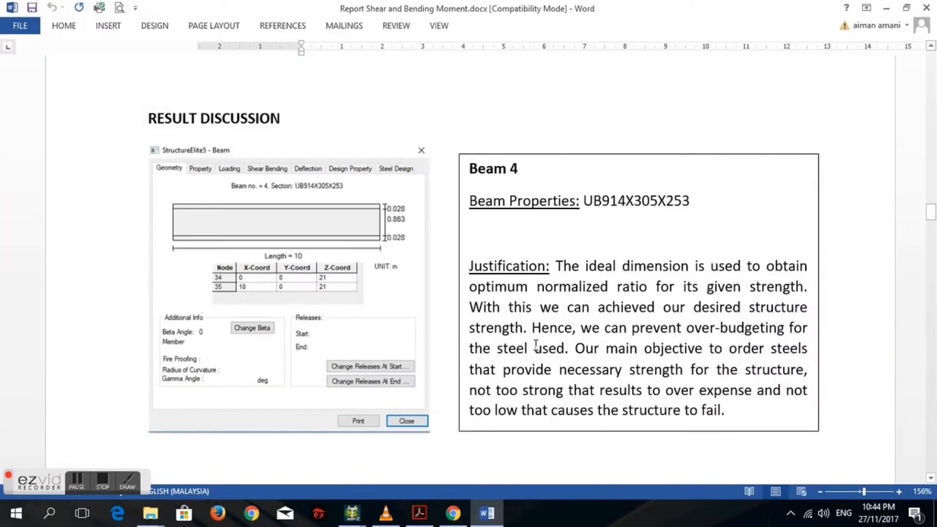
{"action": "scroll", "coordinate": [536, 345], "scroll_direction": "down", "scroll_amount": 7}
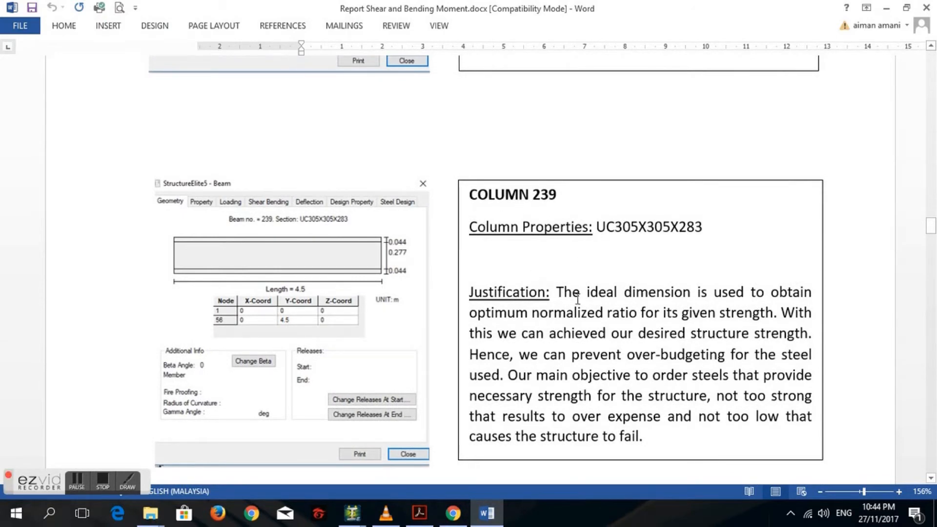
{"action": "scroll", "coordinate": [577, 299], "scroll_direction": "up", "scroll_amount": 5}
{"action": "left_click", "coordinate": [565, 162]}
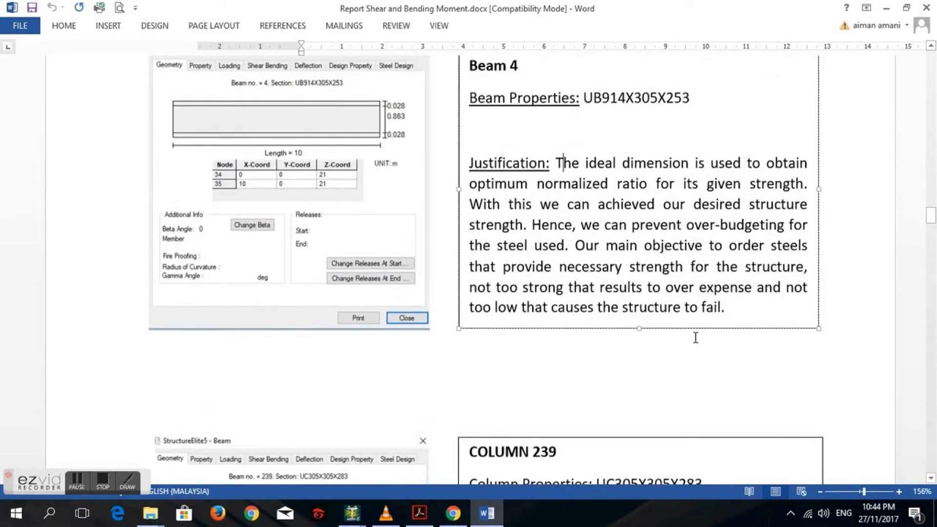
{"action": "left_click_drag", "start_coordinate": [696, 338], "coordinate": [696, 317]}
{"action": "scroll", "coordinate": [697, 318], "scroll_direction": "down", "scroll_amount": 7}
{"action": "left_click", "coordinate": [649, 271]}
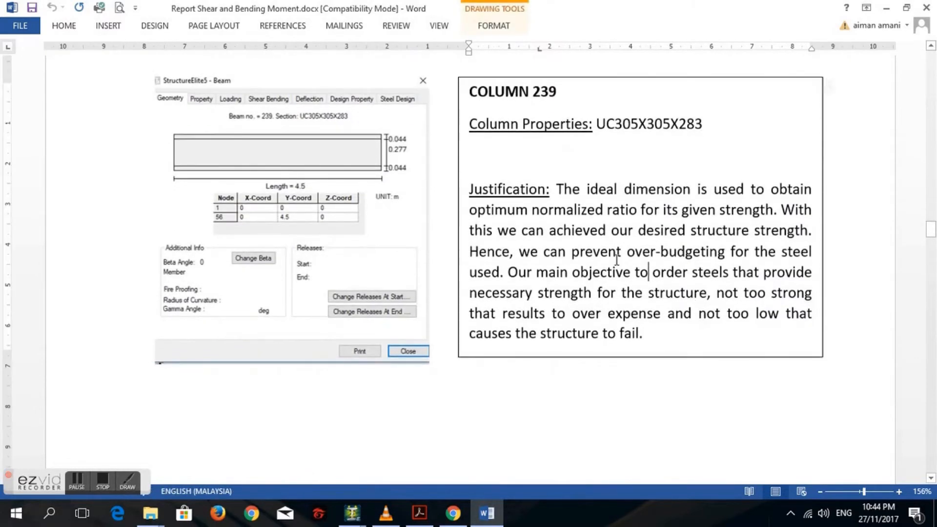
- Highlight the Column 239 justification text on ordering steels with the necessary strength while reading it
{"action": "left_click_drag", "start_coordinate": [501, 274], "coordinate": [700, 282]}
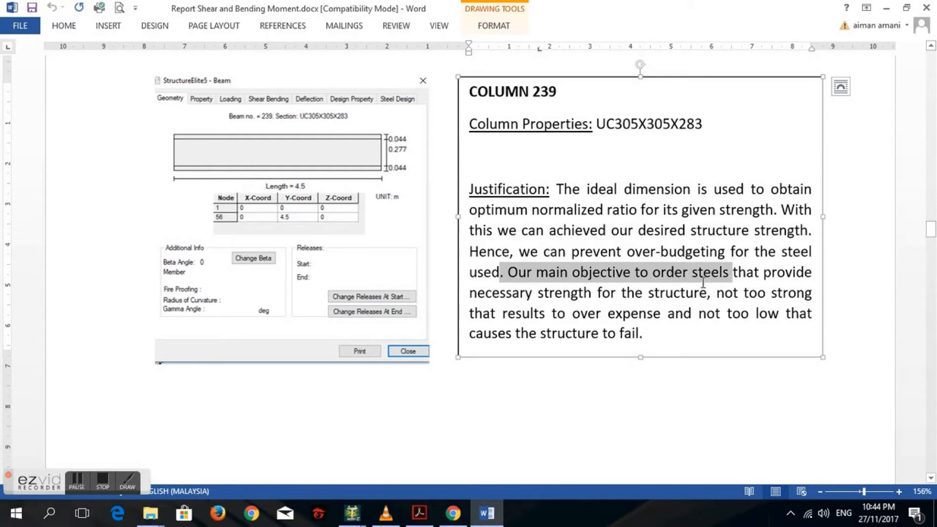
{"action": "left_click", "coordinate": [558, 313]}
{"action": "left_click_drag", "start_coordinate": [561, 297], "coordinate": [707, 337]}
{"action": "left_click", "coordinate": [639, 374]}
- Switch back to the StructureElite5 model in STAAD.Pro and clear the member selection
{"action": "mouse_move", "coordinate": [359, 511]}
{"action": "left_click", "coordinate": [373, 423]}
{"action": "left_click", "coordinate": [353, 238]}
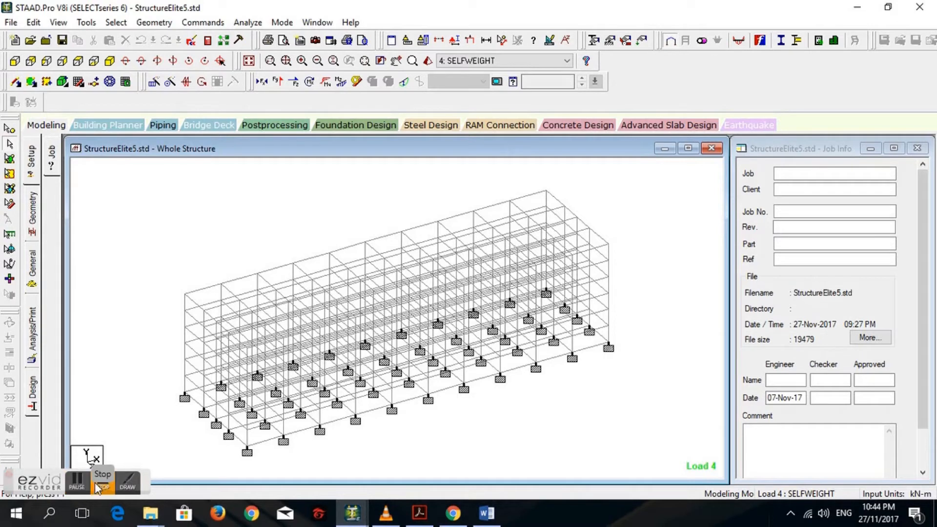
{"action": "left_click", "coordinate": [121, 492]}
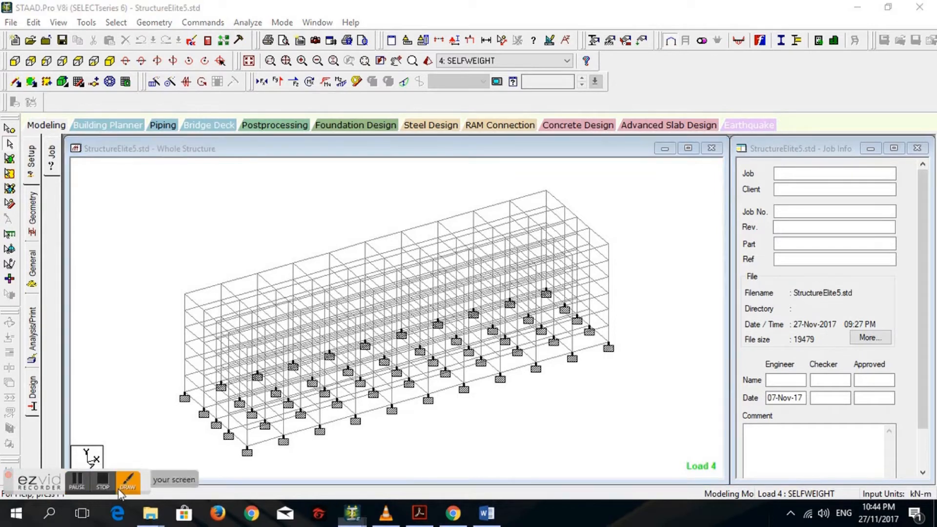
{"action": "left_click", "coordinate": [127, 478]}
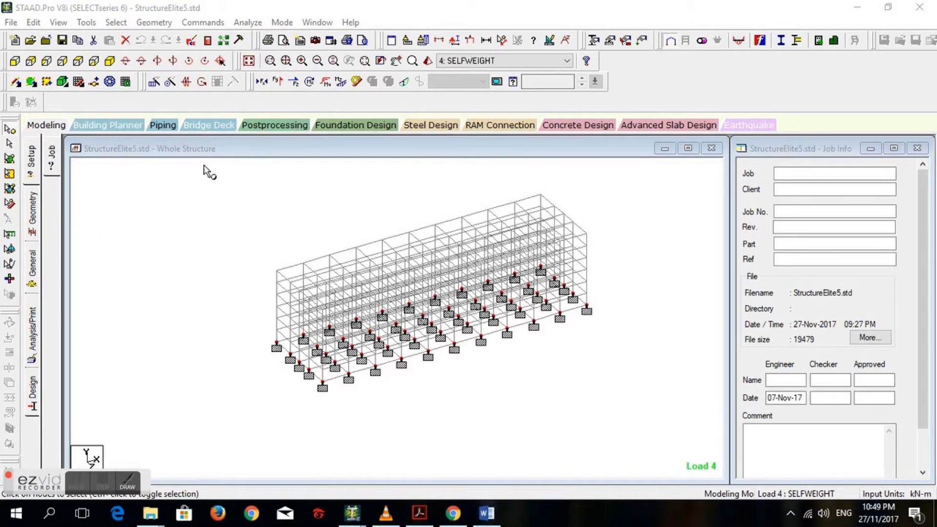
- Open the whole structure's supports list and select Support 2 to highlight its assigned nodes
{"action": "left_click", "coordinate": [617, 43]}
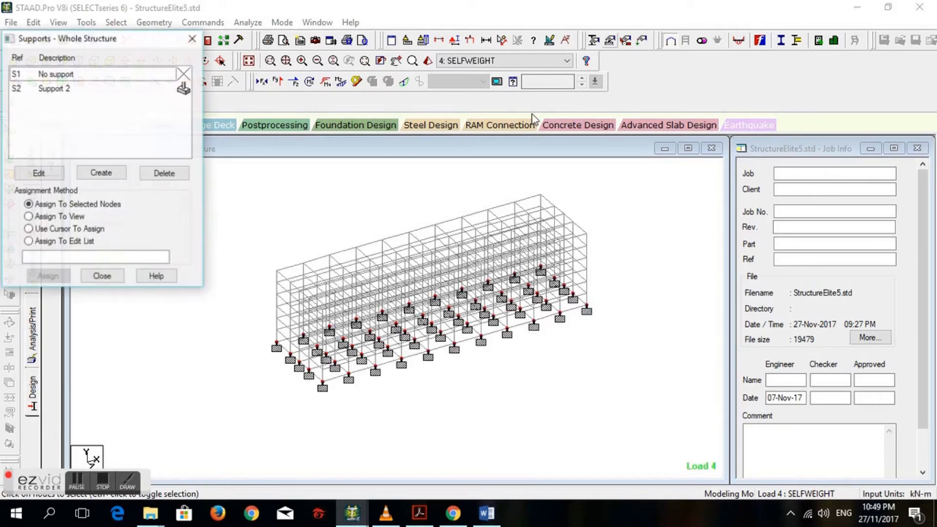
{"action": "left_click", "coordinate": [119, 89]}
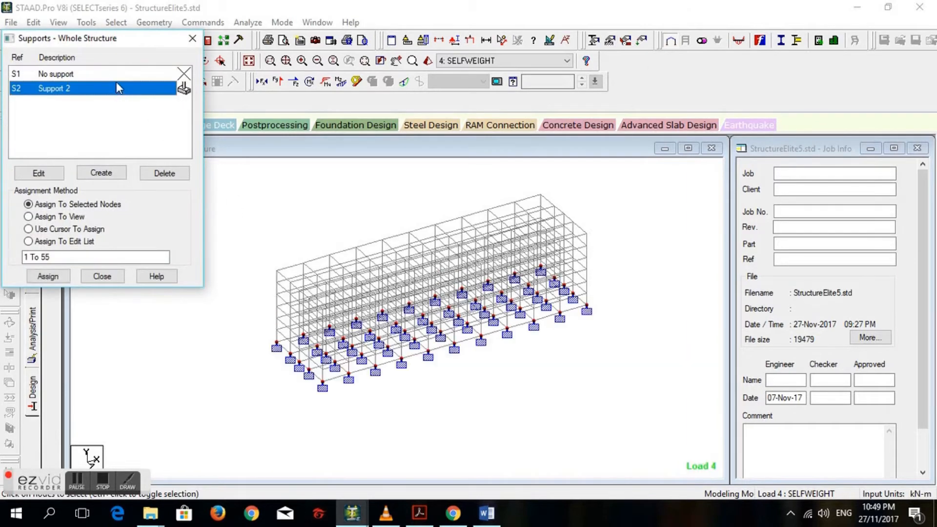
{"action": "left_click", "coordinate": [108, 79]}
{"action": "left_click", "coordinate": [83, 89]}
- Examine the base supports up close and try to open Support 2 for editing
{"action": "scroll", "coordinate": [288, 317], "scroll_direction": "up", "scroll_amount": 3}
{"action": "scroll", "coordinate": [284, 344], "scroll_direction": "up", "scroll_amount": 1}
{"action": "middle_click_drag", "start_coordinate": [239, 357], "coordinate": [324, 337]}
{"action": "scroll", "coordinate": [270, 364], "scroll_direction": "up", "scroll_amount": 2}
{"action": "middle_click_drag", "start_coordinate": [269, 365], "coordinate": [392, 342]}
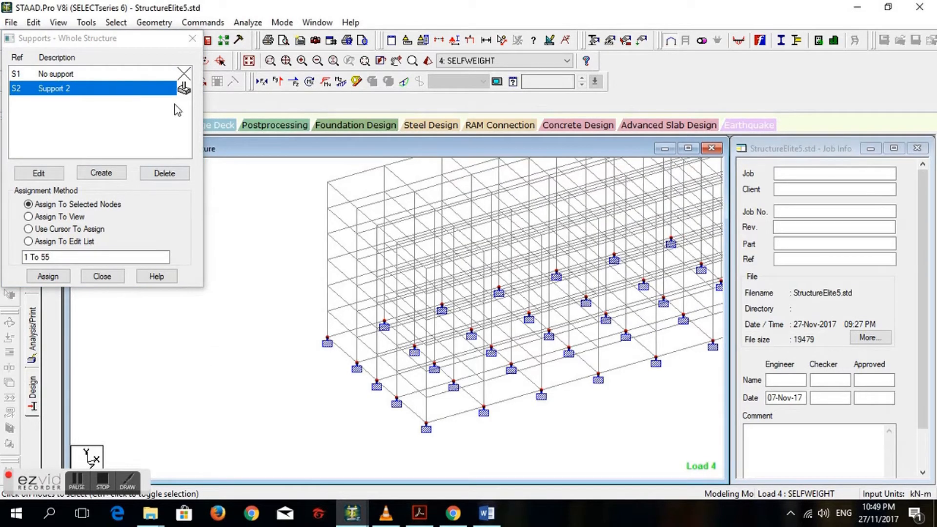
{"action": "left_click", "coordinate": [183, 89]}
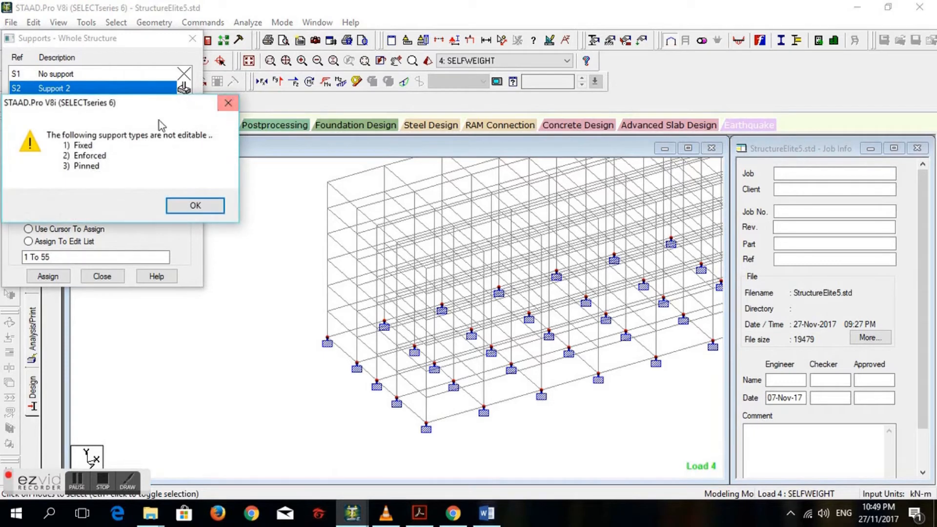
{"action": "left_click", "coordinate": [226, 101]}
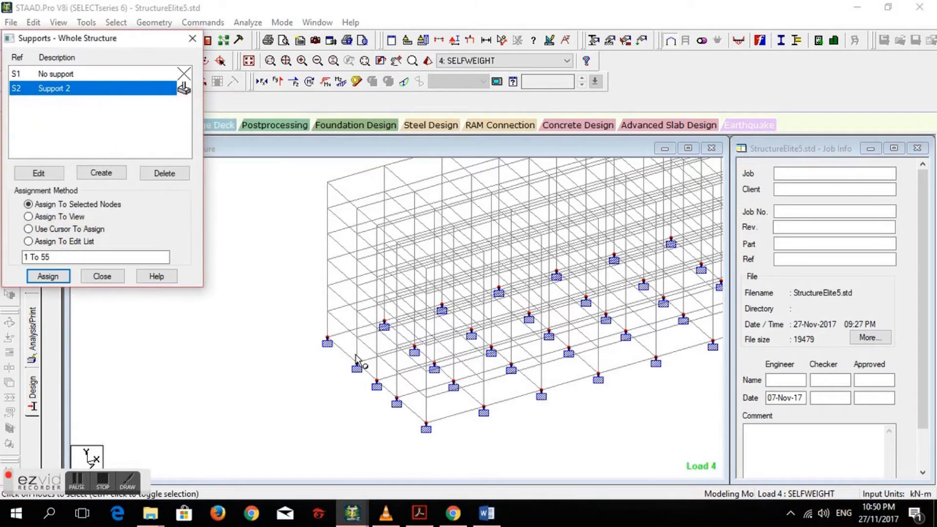
- Close the whole structure's supports list and return to the full frame of the building
{"action": "scroll", "coordinate": [369, 333], "scroll_direction": "up", "scroll_amount": 1}
{"action": "scroll", "coordinate": [369, 333], "scroll_direction": "down", "scroll_amount": 1}
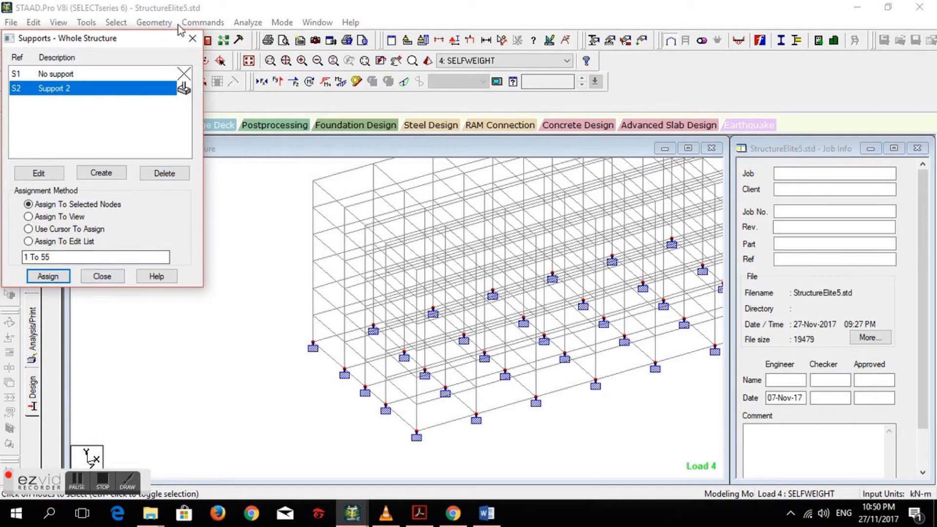
{"action": "left_click", "coordinate": [192, 38]}
{"action": "scroll", "coordinate": [272, 229], "scroll_direction": "down", "scroll_amount": 1}
{"action": "middle_click_drag", "start_coordinate": [273, 230], "coordinate": [193, 264]}
{"action": "scroll", "coordinate": [445, 271], "scroll_direction": "down", "scroll_amount": 1}
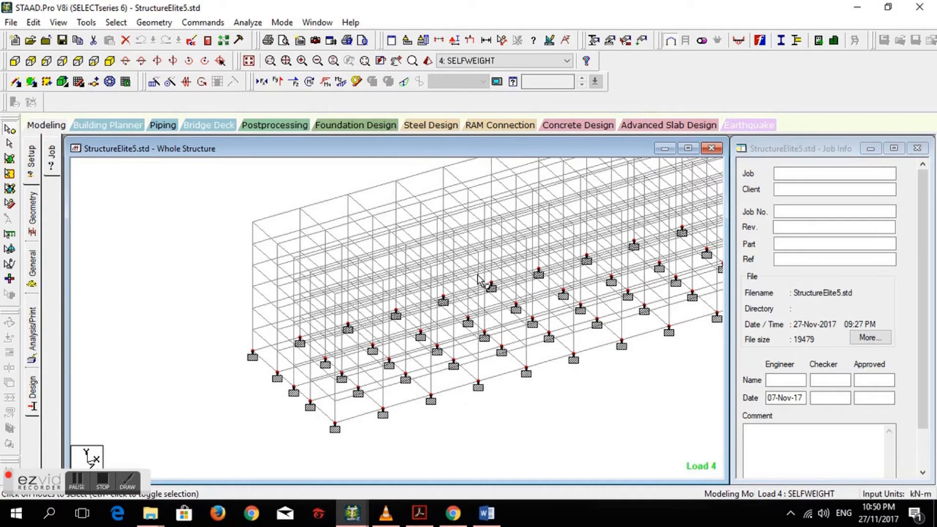
{"action": "middle_click_drag", "start_coordinate": [486, 283], "coordinate": [413, 285]}
{"action": "scroll", "coordinate": [402, 265], "scroll_direction": "down", "scroll_amount": 1}
{"action": "scroll", "coordinate": [418, 247], "scroll_direction": "down", "scroll_amount": 2}
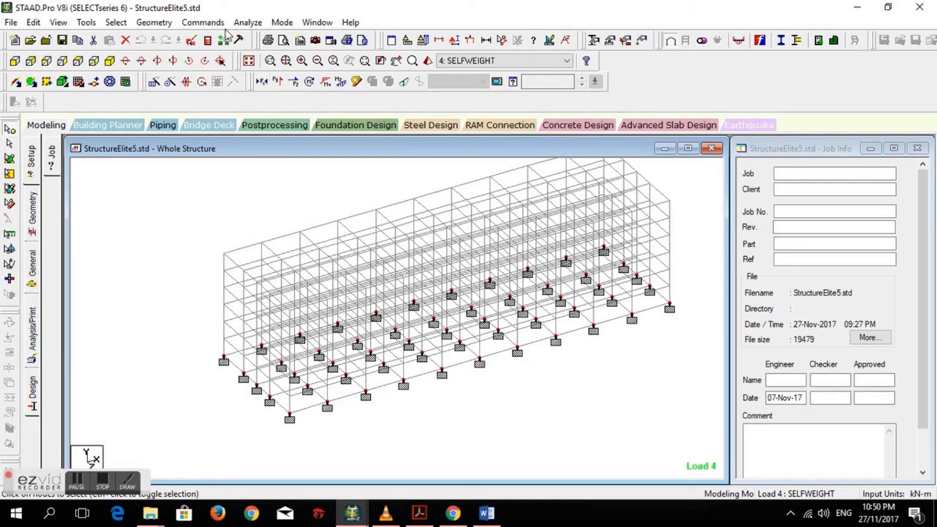
- Run the structural analysis and proceed to post-processing mode when it finishes
{"action": "left_click", "coordinate": [247, 23]}
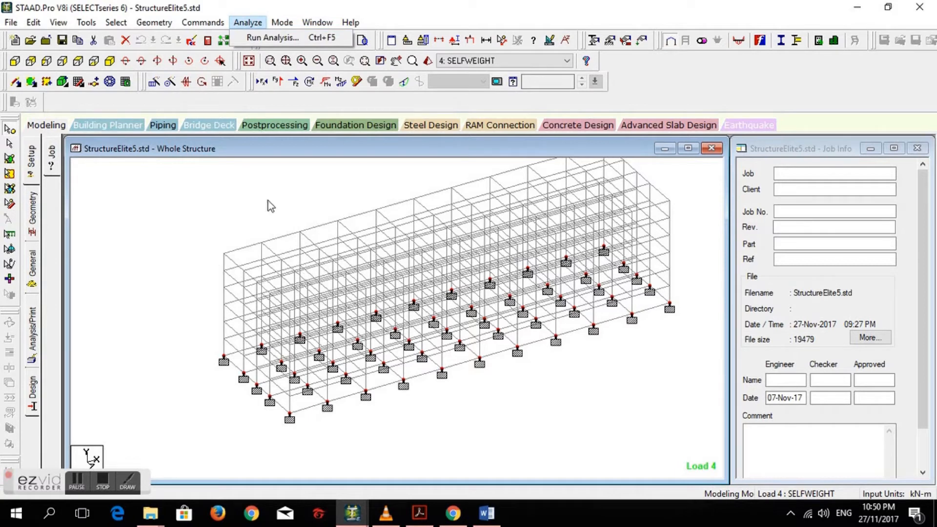
{"action": "left_click", "coordinate": [286, 39]}
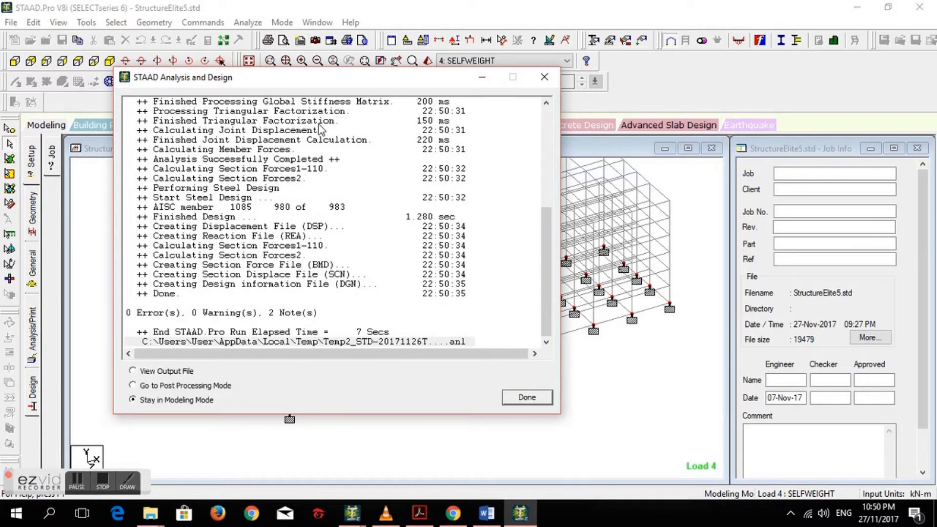
{"action": "left_click", "coordinate": [131, 386]}
{"action": "left_click", "coordinate": [527, 397]}
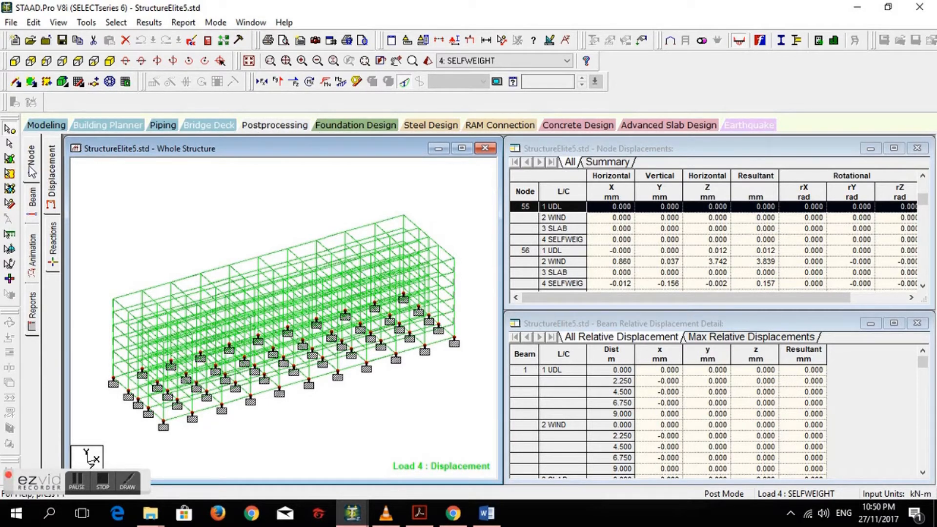
- Display the beam force results and examine the Bending Z diagrams for Load 4 up close on the frame members
{"action": "left_click", "coordinate": [32, 200]}
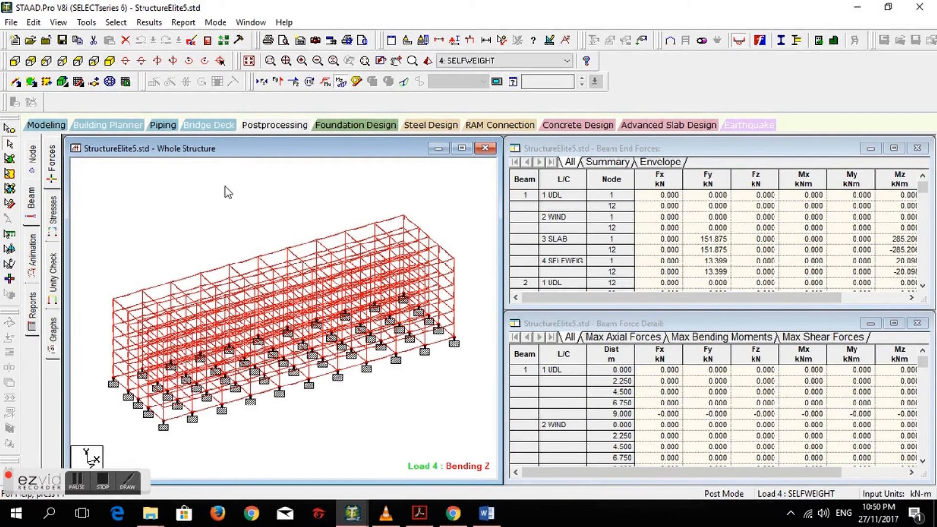
{"action": "scroll", "coordinate": [140, 294], "scroll_direction": "up", "scroll_amount": 2}
{"action": "scroll", "coordinate": [242, 305], "scroll_direction": "up", "scroll_amount": 3}
{"action": "scroll", "coordinate": [263, 305], "scroll_direction": "up", "scroll_amount": 3}
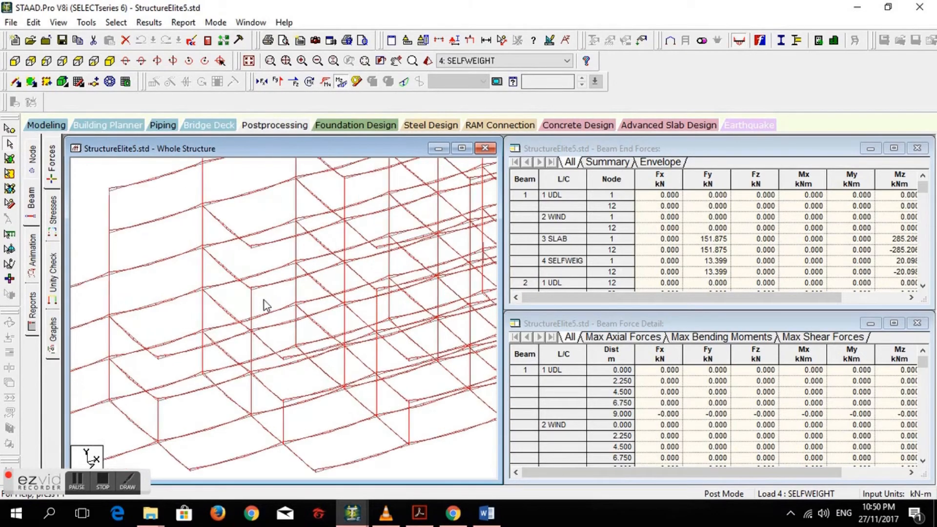
{"action": "scroll", "coordinate": [258, 308], "scroll_direction": "down", "scroll_amount": 3}
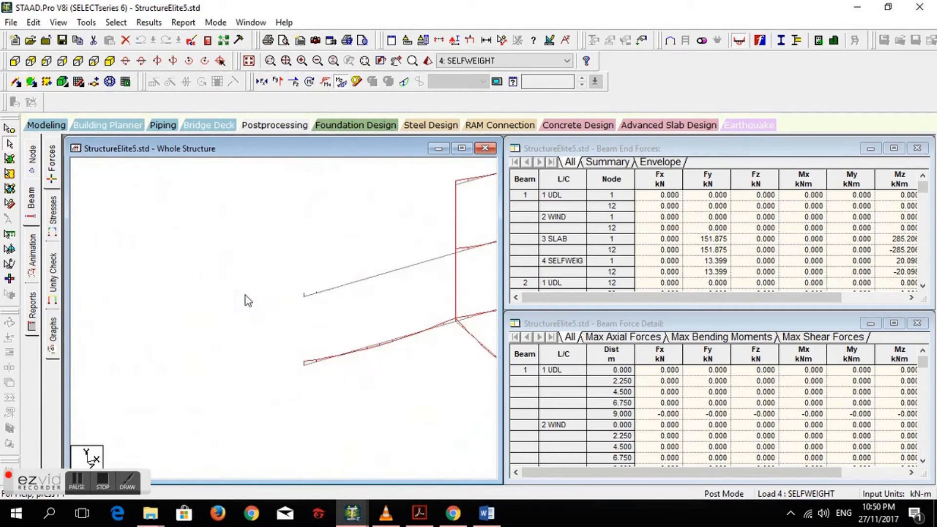
{"action": "scroll", "coordinate": [236, 270], "scroll_direction": "up", "scroll_amount": 3}
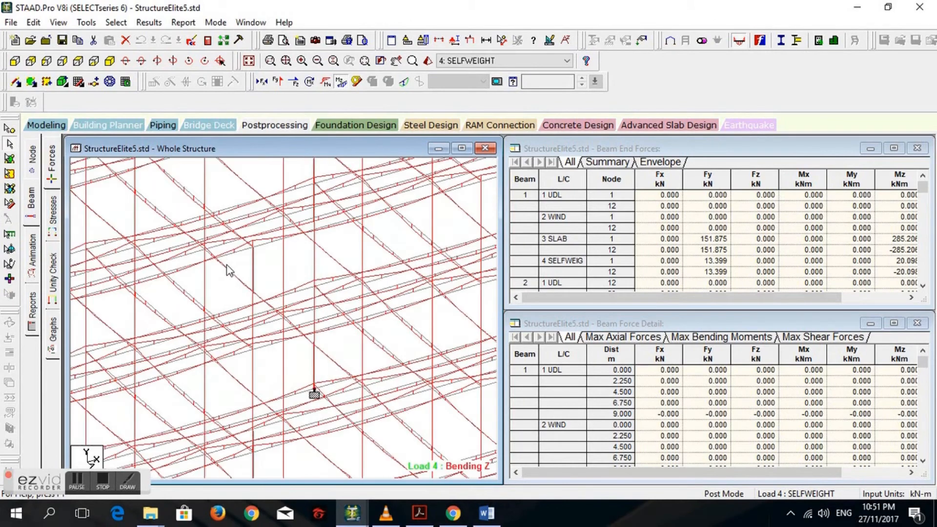
{"action": "scroll", "coordinate": [215, 260], "scroll_direction": "up", "scroll_amount": 1}
{"action": "middle_click_drag", "start_coordinate": [213, 260], "coordinate": [265, 316]}
{"action": "scroll", "coordinate": [259, 289], "scroll_direction": "up", "scroll_amount": 1}
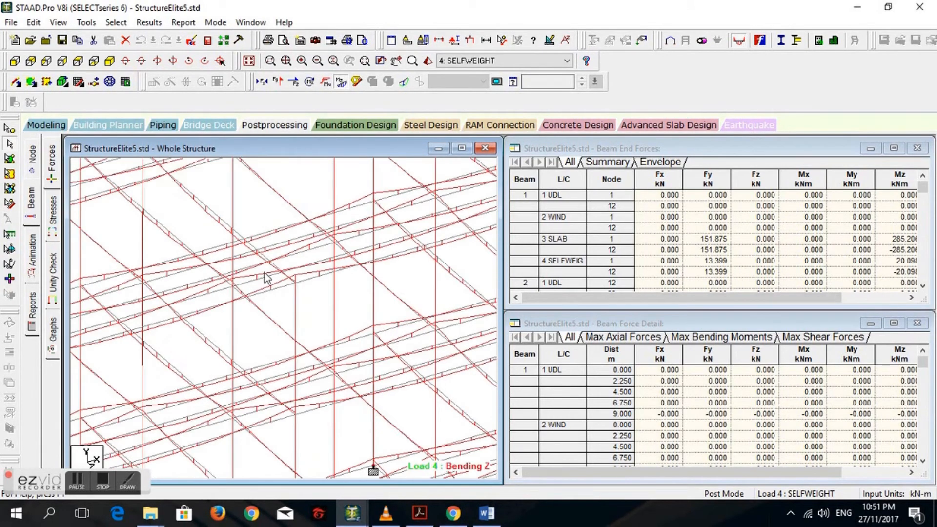
{"action": "scroll", "coordinate": [302, 283], "scroll_direction": "up", "scroll_amount": 1}
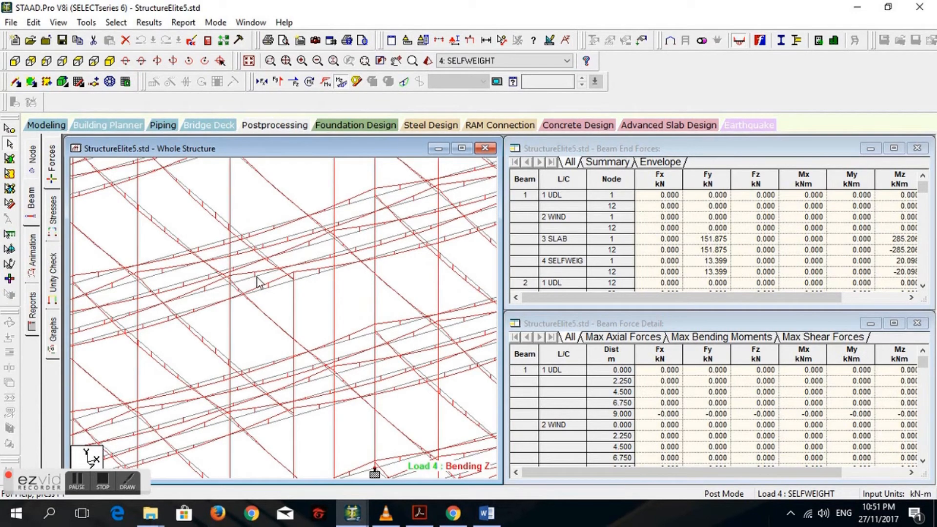
{"action": "scroll", "coordinate": [258, 283], "scroll_direction": "down", "scroll_amount": 4}
{"action": "scroll", "coordinate": [257, 265], "scroll_direction": "up", "scroll_amount": 5}
{"action": "scroll", "coordinate": [283, 251], "scroll_direction": "down", "scroll_amount": 5}
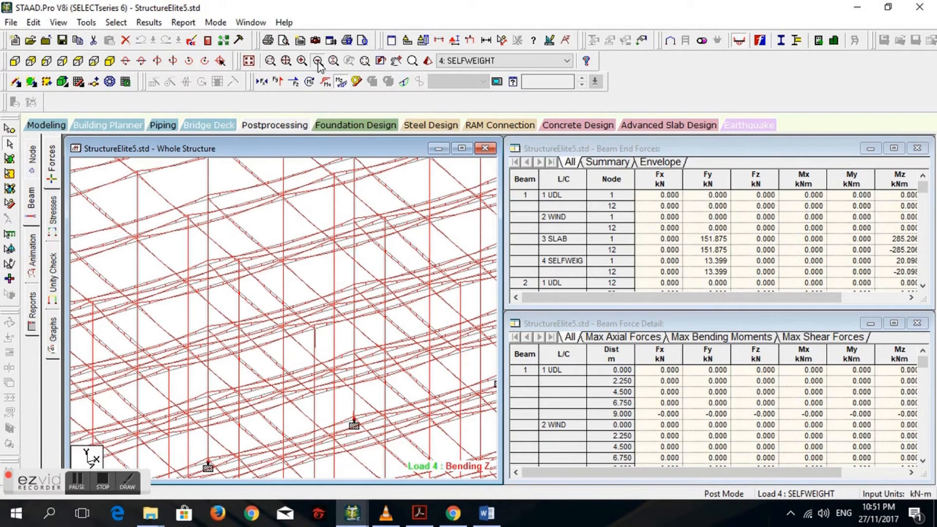
- Examine the Bending Z diagrams over the entire frame, viewed from farther away
{"action": "left_click", "coordinate": [318, 62]}
{"action": "left_click", "coordinate": [318, 63]}
{"action": "left_click", "coordinate": [318, 62]}
{"action": "left_click", "coordinate": [318, 63]}
{"action": "left_click", "coordinate": [318, 63]}
{"action": "left_click", "coordinate": [317, 62]}
{"action": "left_click", "coordinate": [318, 62]}
{"action": "left_click", "coordinate": [317, 62]}
{"action": "left_click", "coordinate": [318, 63]}
{"action": "left_click", "coordinate": [318, 63]}
{"action": "left_click", "coordinate": [317, 63]}
{"action": "left_click", "coordinate": [318, 63]}
{"action": "left_click", "coordinate": [317, 62]}
{"action": "left_click", "coordinate": [318, 63]}
{"action": "left_click", "coordinate": [318, 63]}
{"action": "left_click", "coordinate": [318, 62]}
{"action": "left_click", "coordinate": [318, 62]}
{"action": "left_click", "coordinate": [318, 62]}
{"action": "left_click", "coordinate": [318, 63]}
{"action": "left_click", "coordinate": [318, 63]}
{"action": "left_click", "coordinate": [317, 62]}
{"action": "left_click", "coordinate": [317, 62]}
{"action": "left_click", "coordinate": [318, 63]}
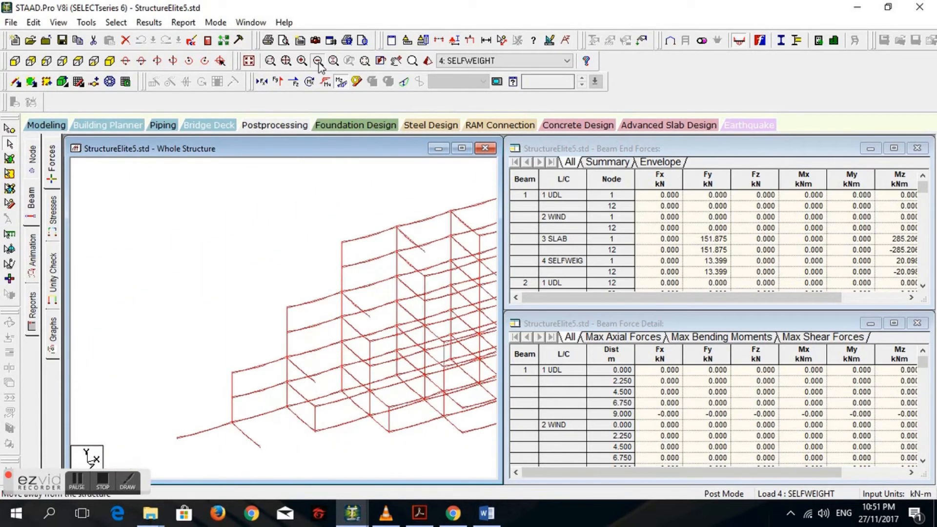
{"action": "left_click", "coordinate": [318, 62]}
{"action": "left_click", "coordinate": [318, 62]}
{"action": "left_click", "coordinate": [318, 62]}
{"action": "left_click", "coordinate": [318, 63]}
{"action": "left_click", "coordinate": [318, 62]}
{"action": "left_click", "coordinate": [318, 63]}
{"action": "scroll", "coordinate": [209, 278], "scroll_direction": "down", "scroll_amount": 2}
{"action": "middle_click_drag", "start_coordinate": [217, 285], "coordinate": [236, 253]}
{"action": "scroll", "coordinate": [263, 311], "scroll_direction": "up", "scroll_amount": 3}
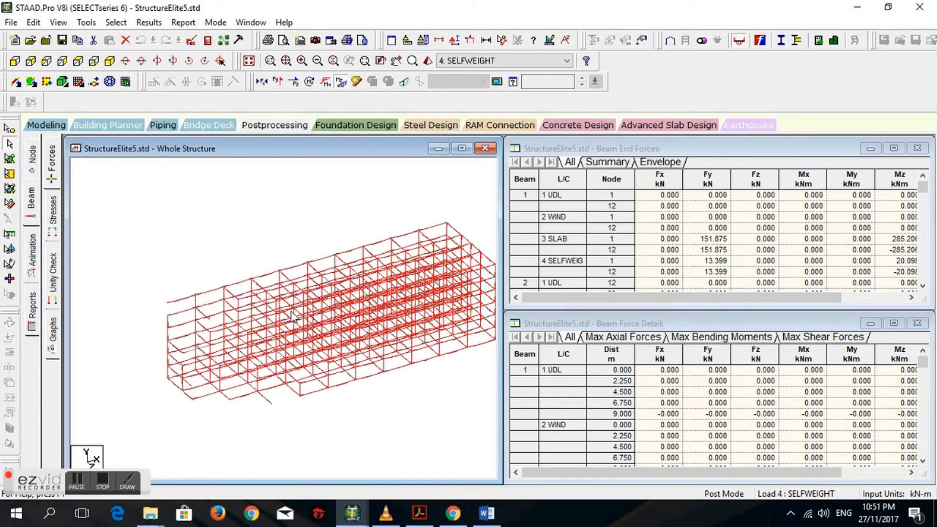
- Display the unity check results on the structure, check the failed members list and return to all members
{"action": "left_click", "coordinate": [53, 271]}
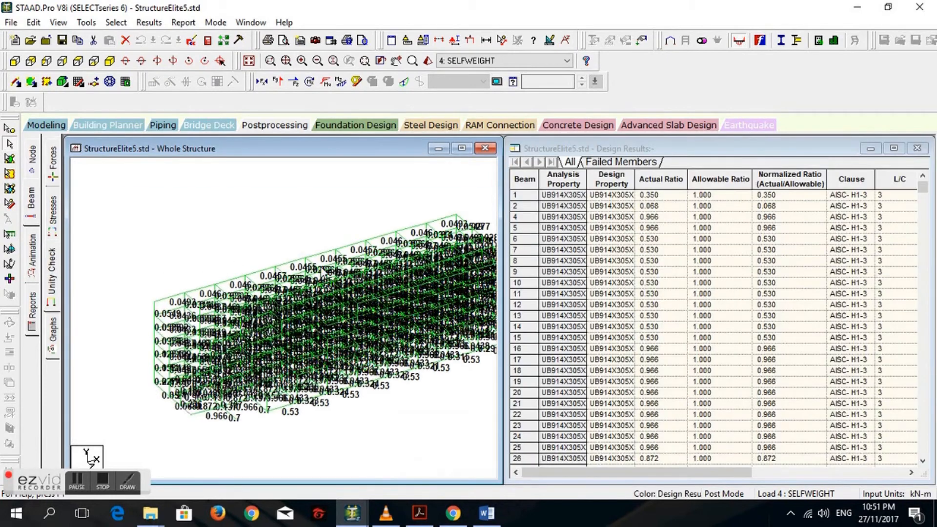
{"action": "middle_click_drag", "start_coordinate": [263, 303], "coordinate": [225, 302]}
{"action": "scroll", "coordinate": [369, 352], "scroll_direction": "up", "scroll_amount": 1}
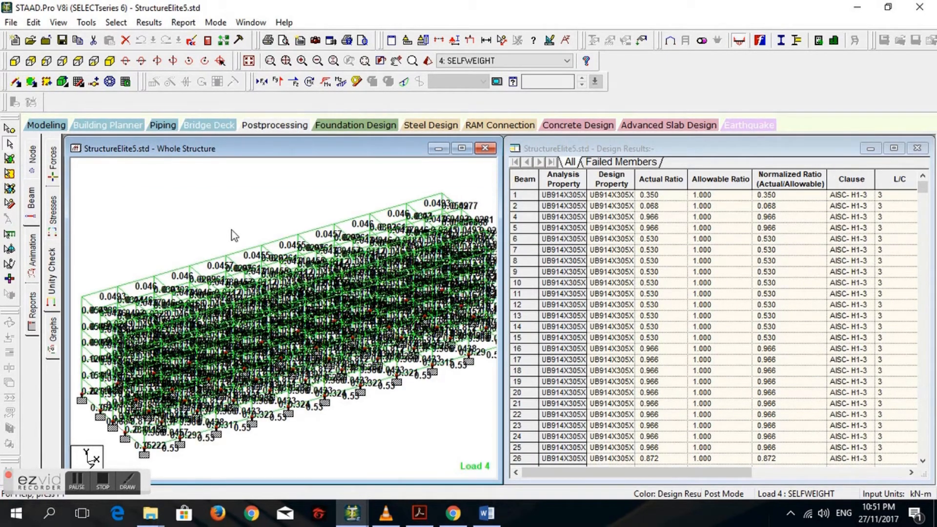
{"action": "scroll", "coordinate": [280, 331], "scroll_direction": "up", "scroll_amount": 1}
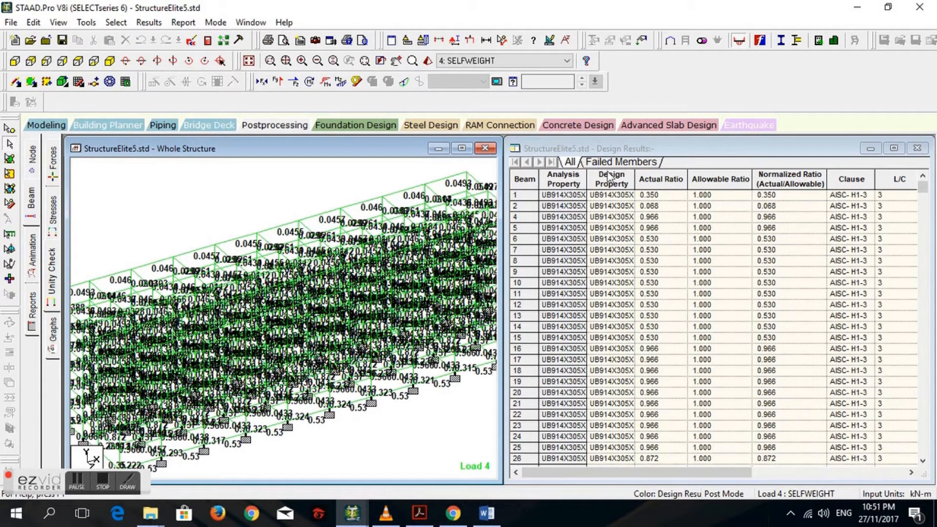
{"action": "left_click", "coordinate": [630, 162]}
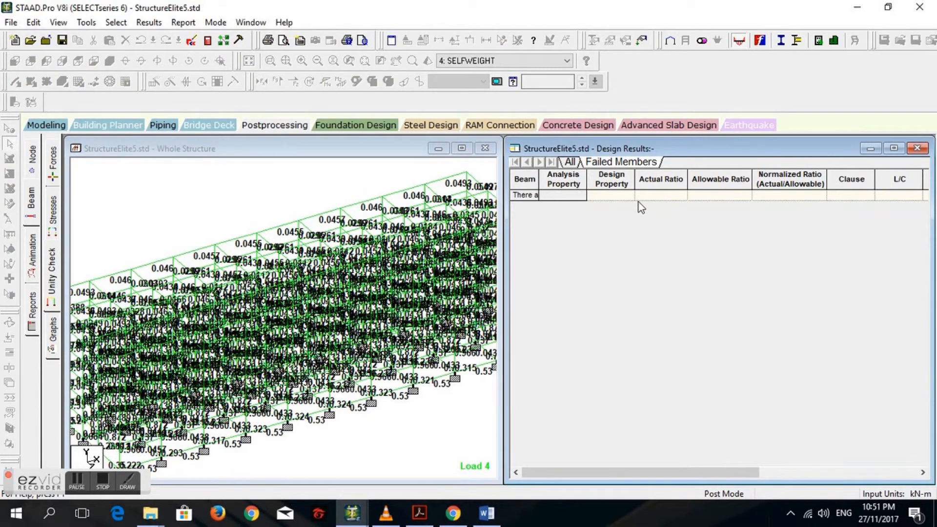
{"action": "left_click", "coordinate": [569, 163]}
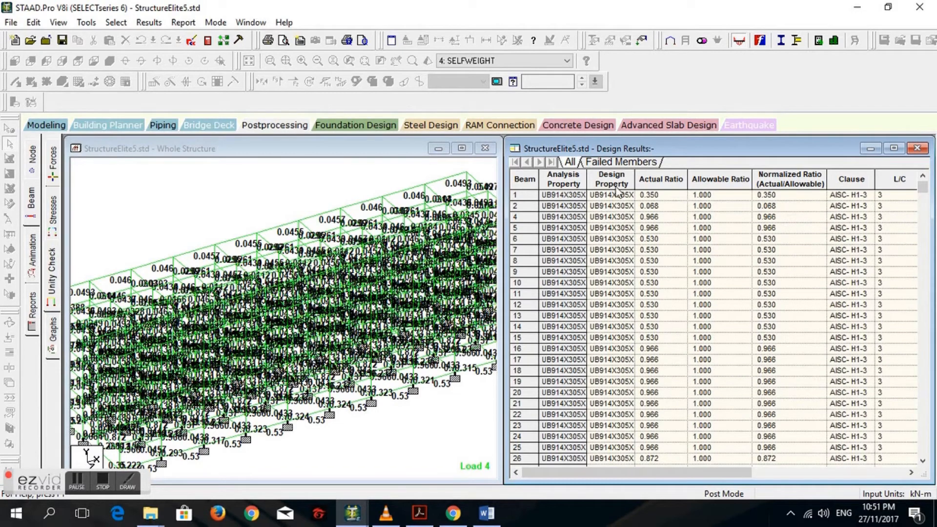
{"action": "left_click", "coordinate": [266, 277]}
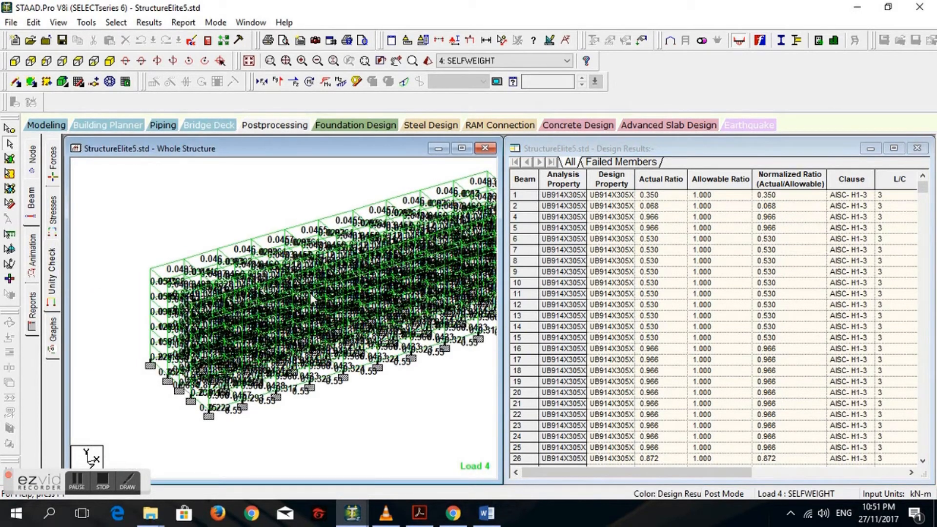
{"action": "middle_click_drag", "start_coordinate": [122, 277], "coordinate": [169, 270]}
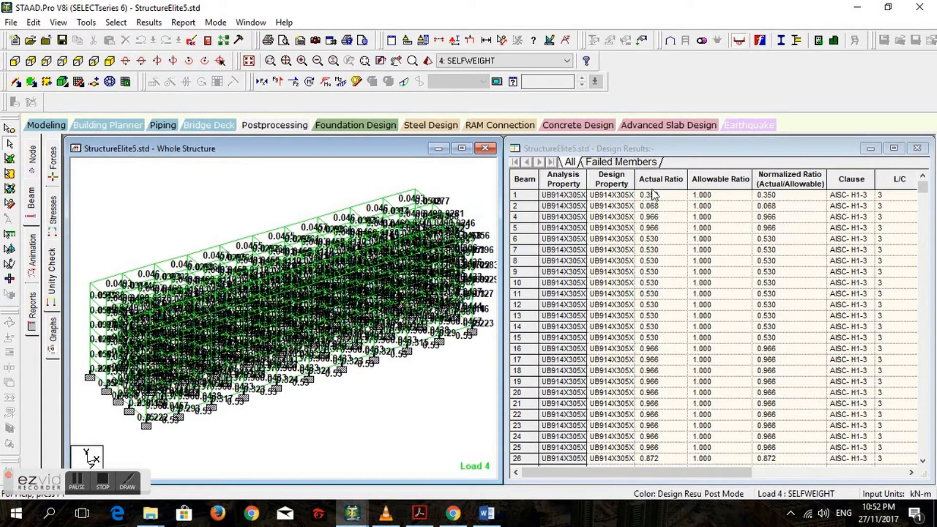
- Sort the design results by actual ratio in descending order and select Beam 4
{"action": "left_click", "coordinate": [704, 185]}
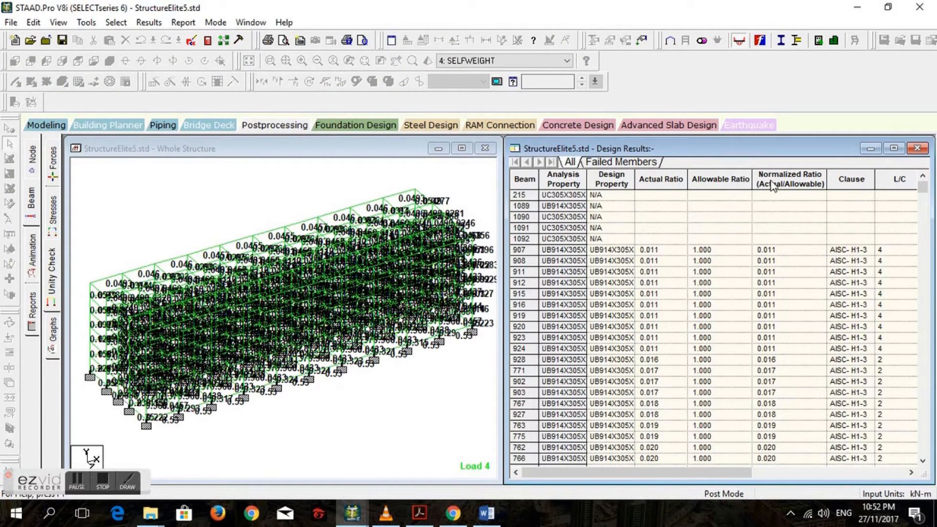
{"action": "left_click", "coordinate": [662, 185]}
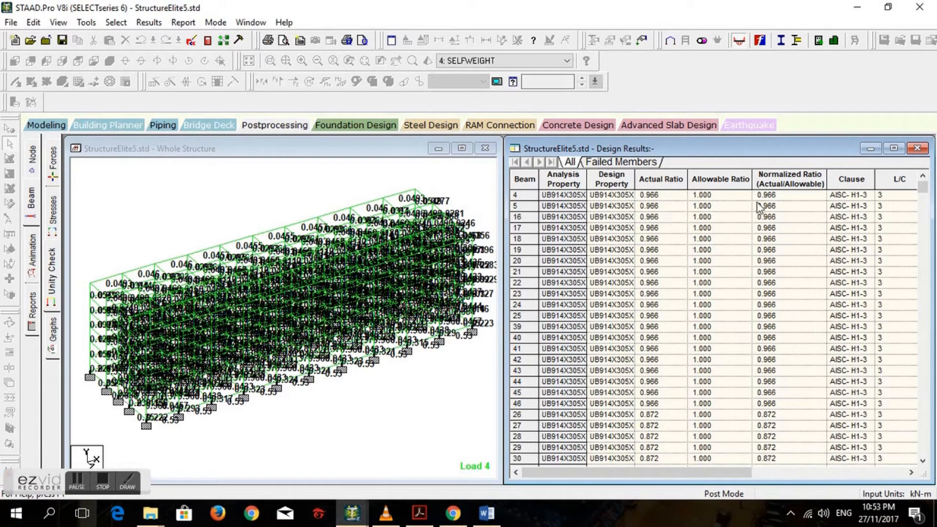
{"action": "left_click", "coordinate": [520, 195]}
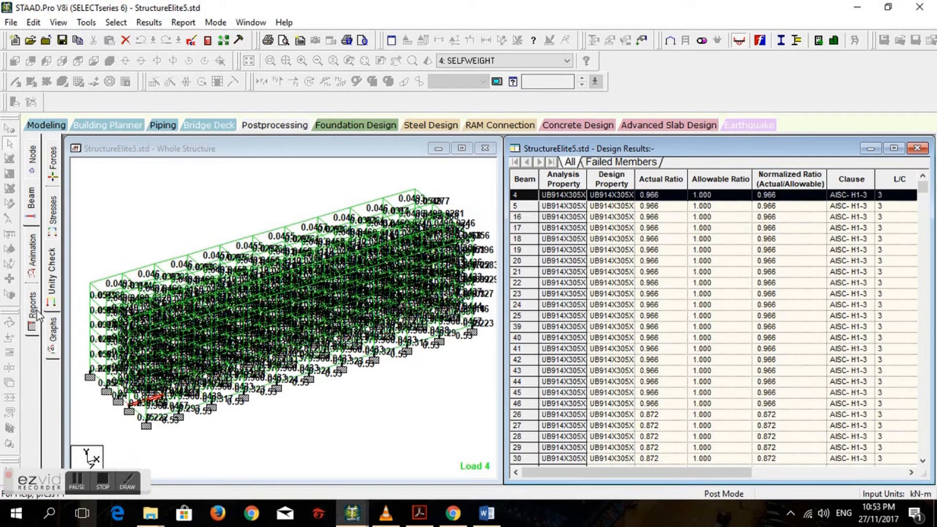
- Display Beam 4's graphs under load case 1: UDL and compare them with the graphs of Beam 756
{"action": "left_click", "coordinate": [55, 330]}
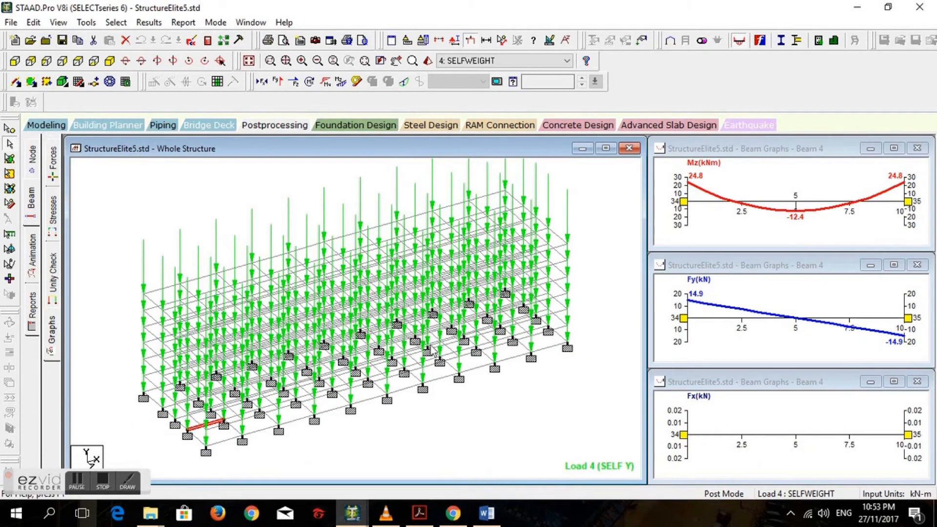
{"action": "left_click", "coordinate": [508, 64]}
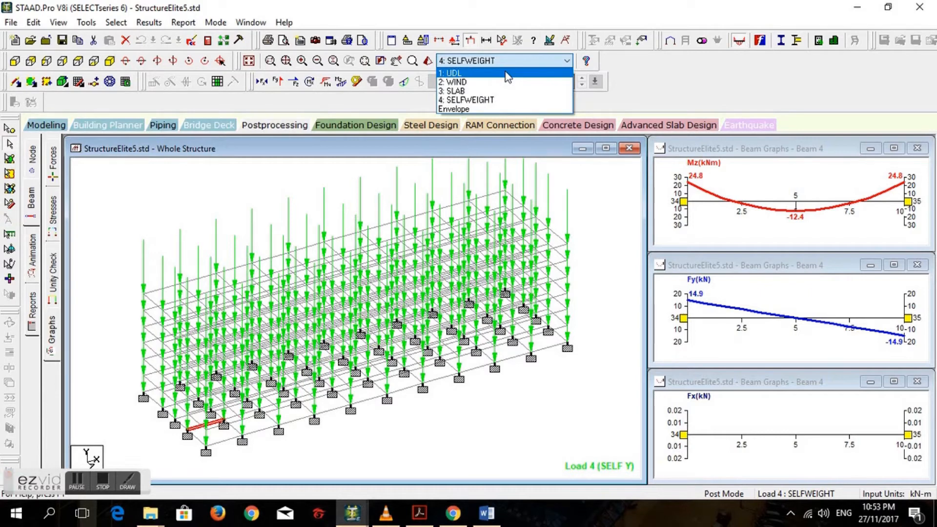
{"action": "left_click", "coordinate": [507, 75]}
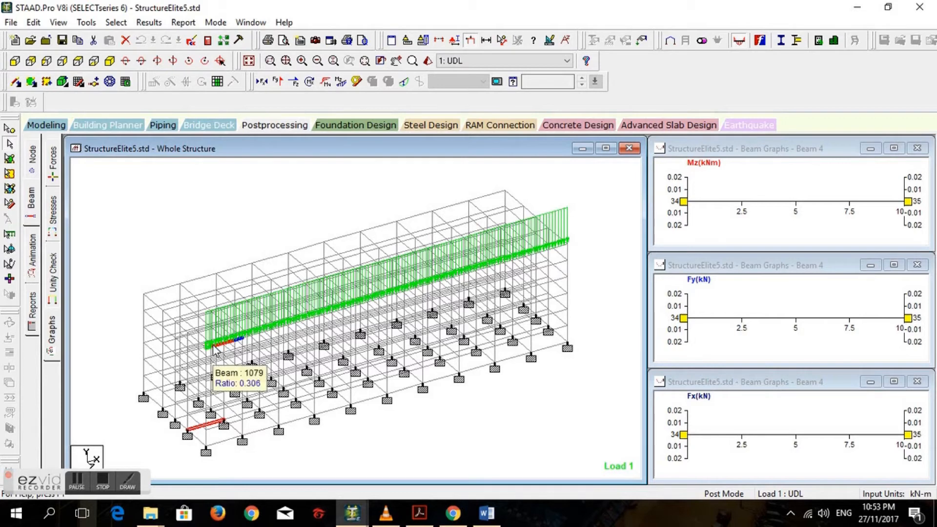
{"action": "left_click", "coordinate": [560, 253]}
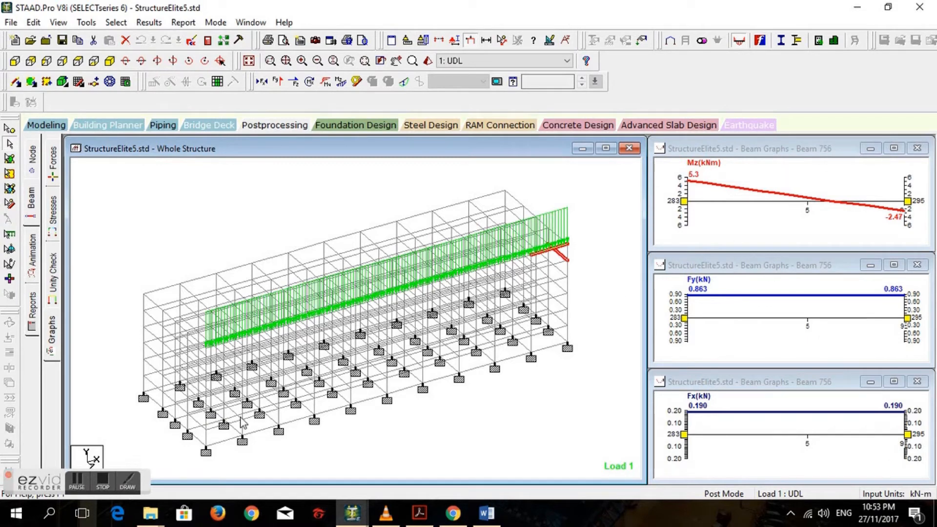
{"action": "left_click", "coordinate": [211, 437]}
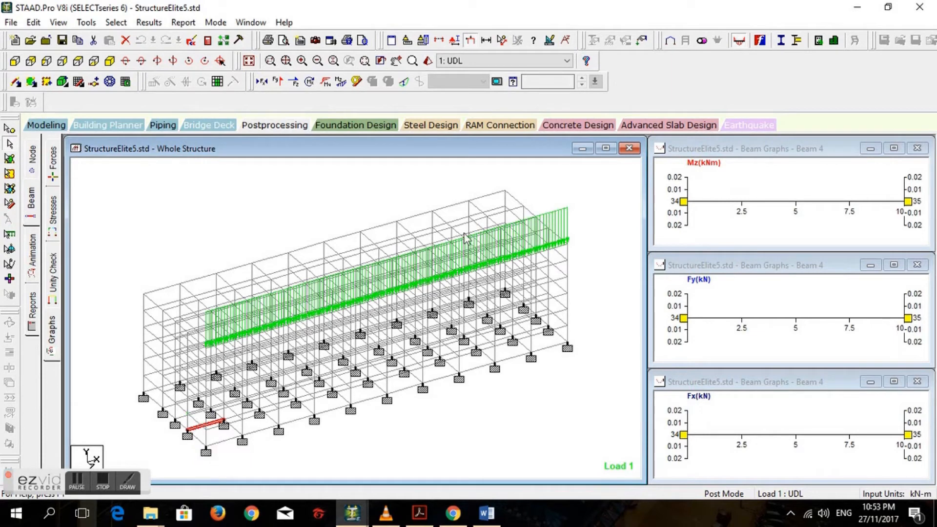
- Switch Beam 4's graphs to load case 2: WIND and on to 3: SLAB, examining the Mz and Fy diagrams
{"action": "left_click", "coordinate": [513, 60]}
{"action": "left_click", "coordinate": [503, 79]}
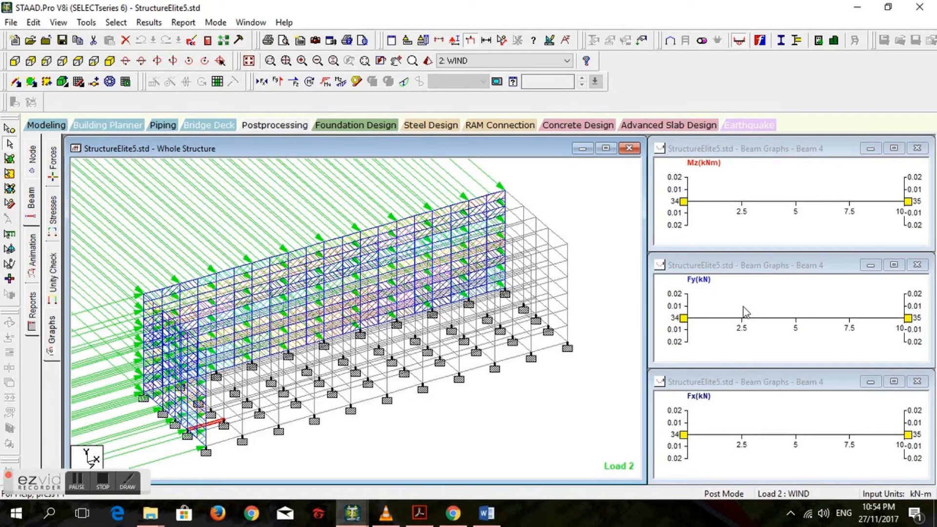
{"action": "left_click", "coordinate": [512, 61]}
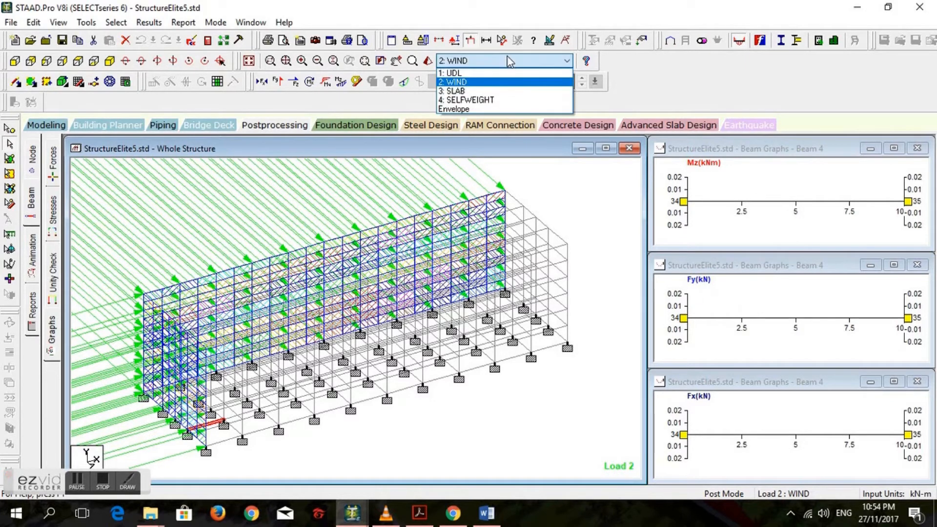
{"action": "left_click", "coordinate": [459, 91]}
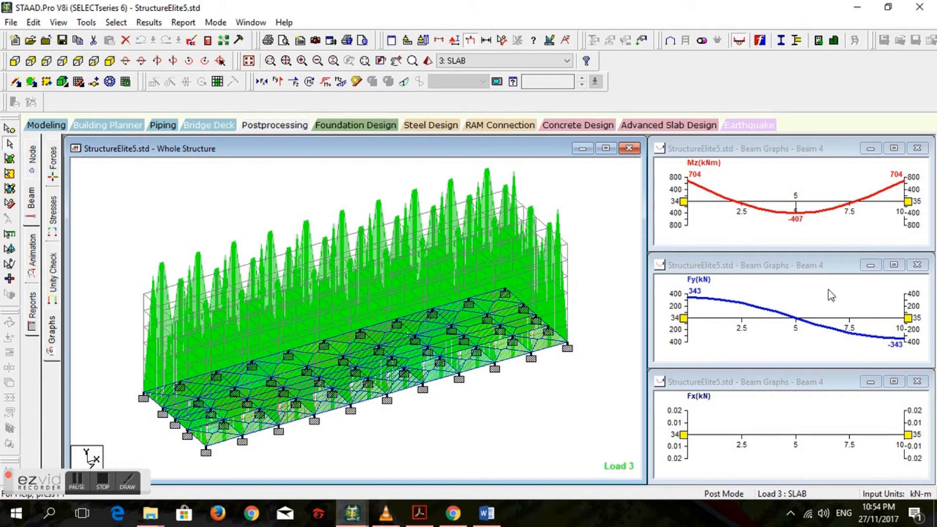
{"action": "left_click", "coordinate": [754, 153]}
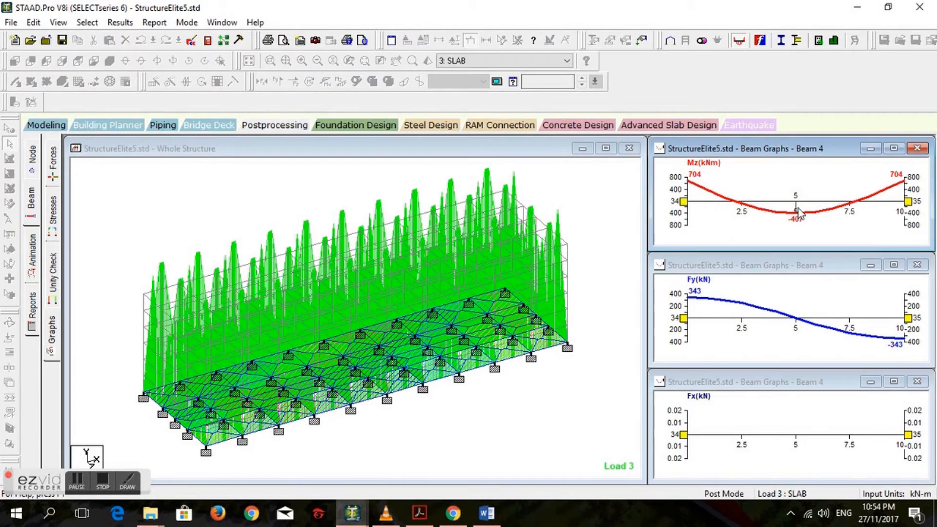
{"action": "left_click", "coordinate": [779, 269]}
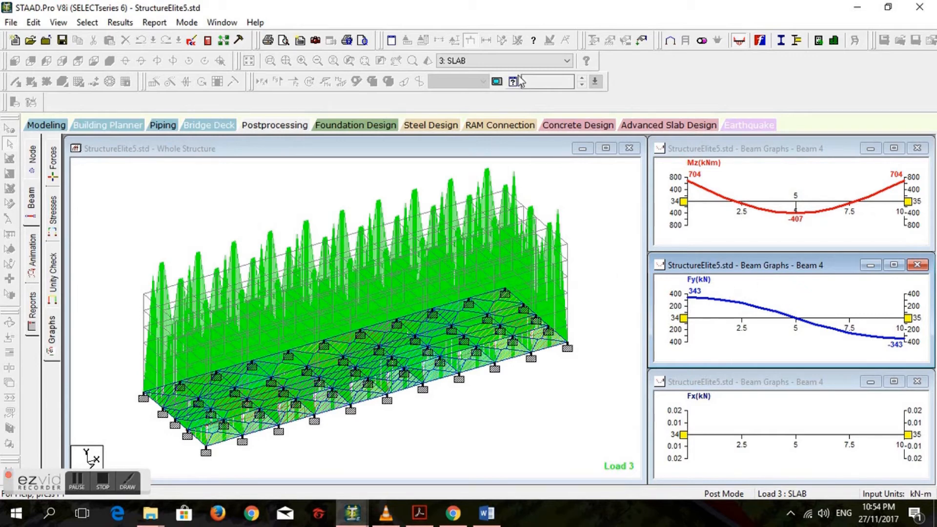
- Switch Beam 4's graphs to load case 4: SELFWEIGHT and review the list of available load cases
{"action": "left_click", "coordinate": [538, 63]}
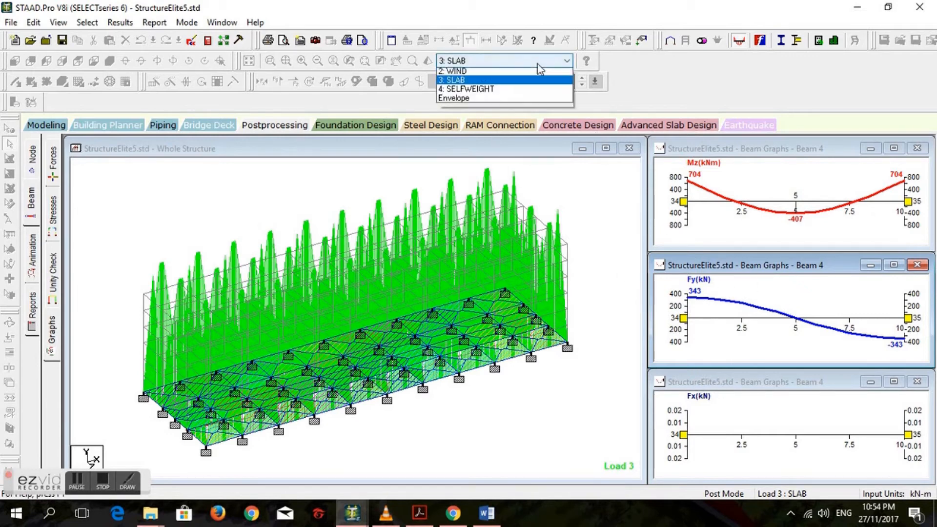
{"action": "left_click", "coordinate": [519, 100]}
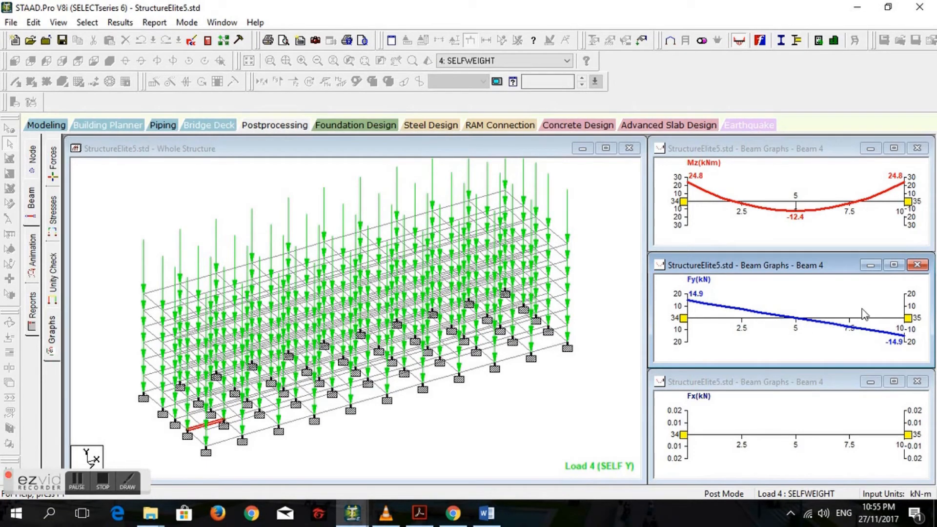
{"action": "left_click", "coordinate": [566, 60]}
{"action": "left_click", "coordinate": [591, 195]}
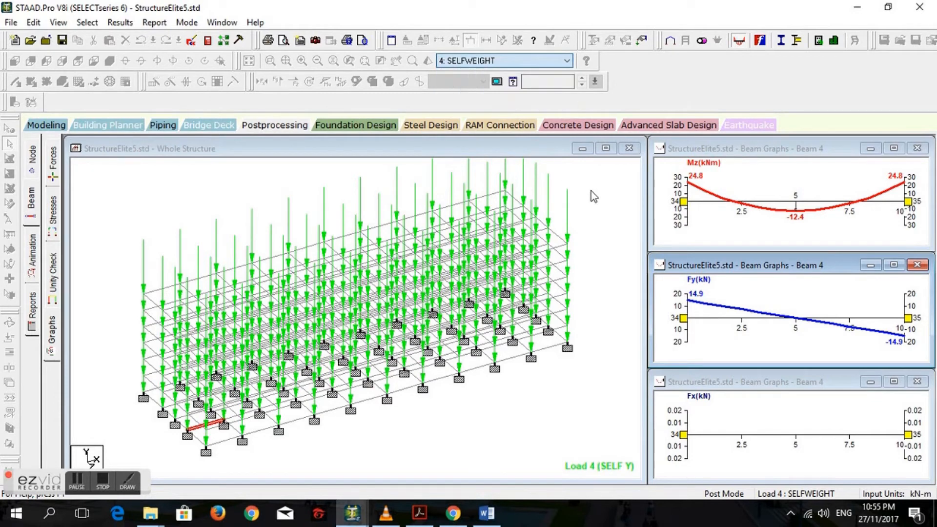
{"action": "left_click", "coordinate": [539, 63]}
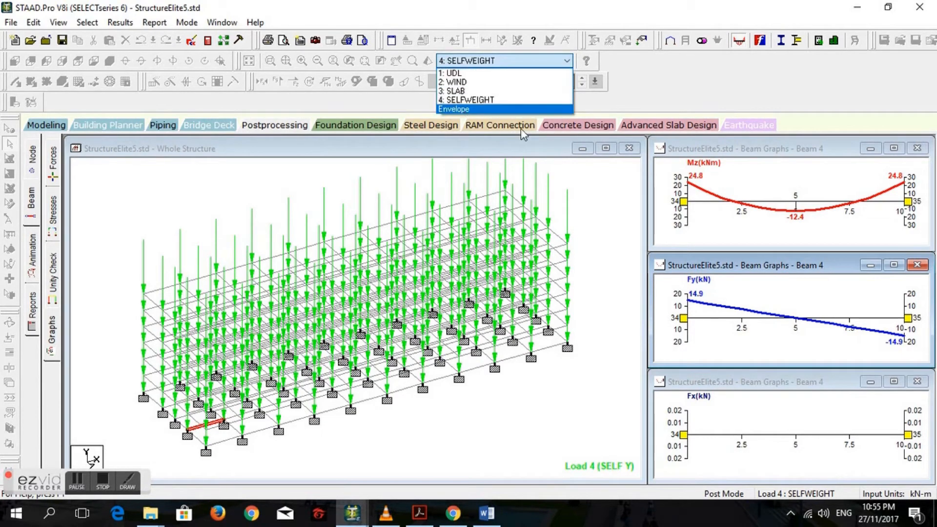
{"action": "left_click", "coordinate": [669, 88]}
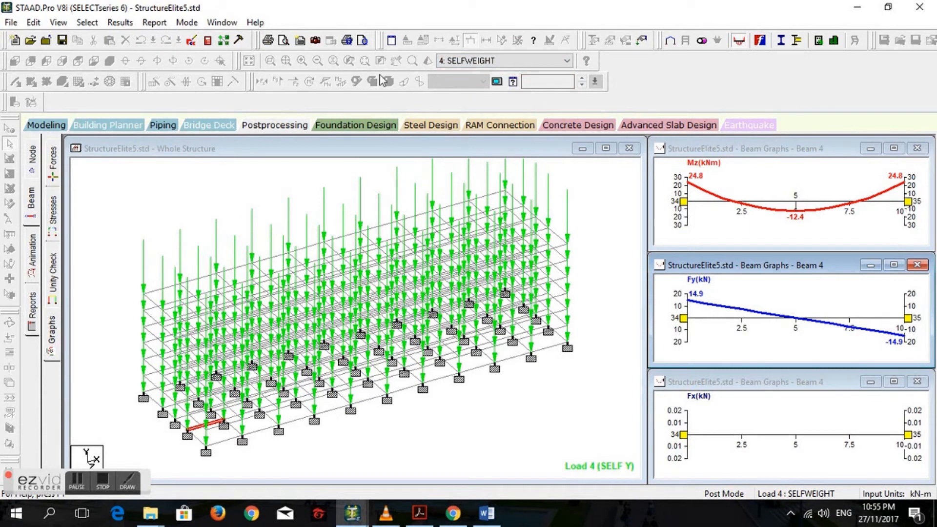
- Switch to the STAAD.Pro window with StructureElite51.std and check its load case list, keeping 1: VERTICAL AND HORIZONTAL
{"action": "mouse_move", "coordinate": [350, 517]}
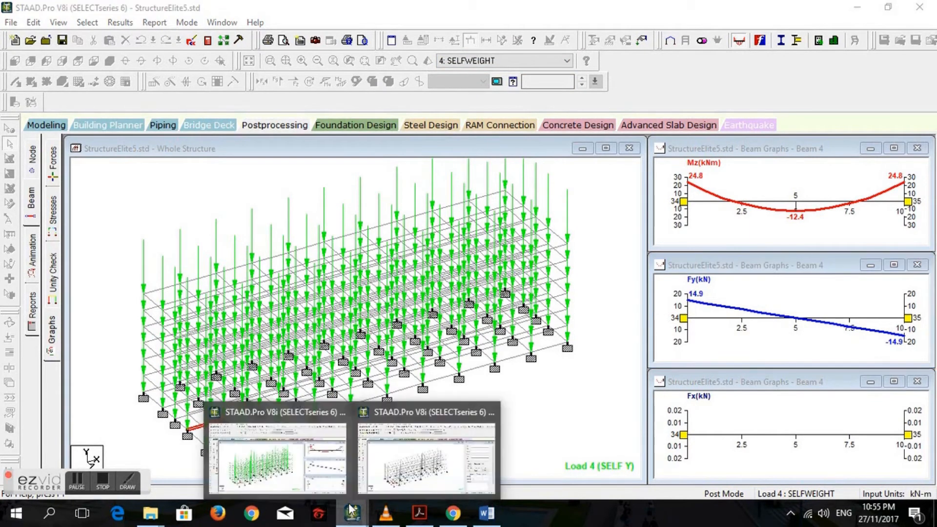
{"action": "mouse_move", "coordinate": [388, 481]}
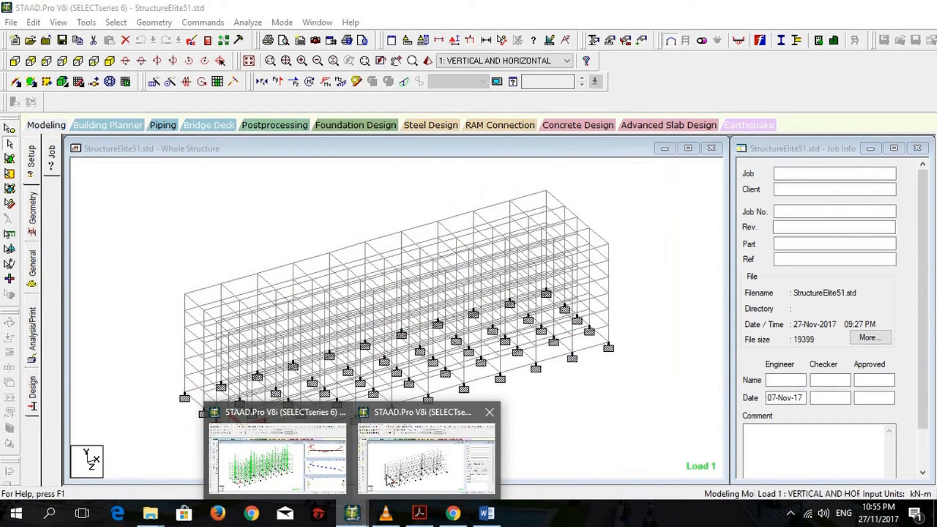
{"action": "left_click", "coordinate": [415, 405]}
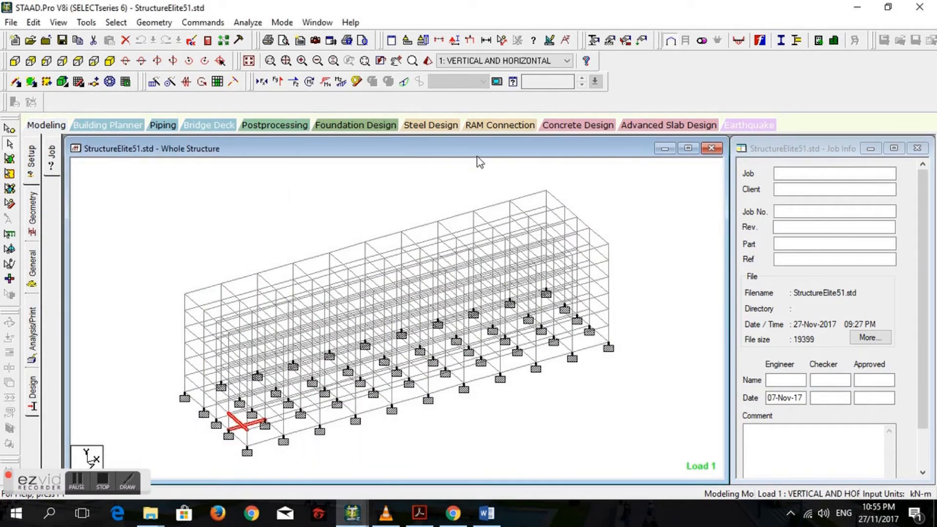
{"action": "left_click", "coordinate": [454, 60]}
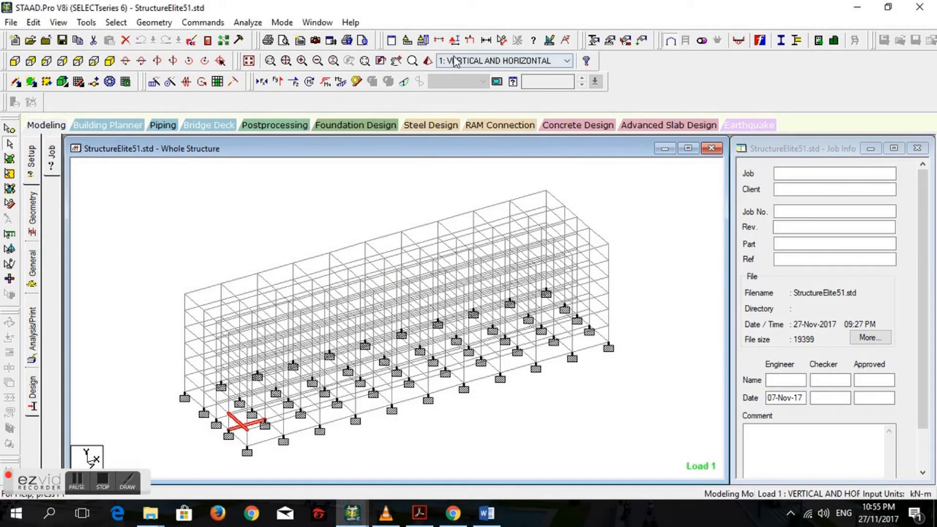
{"action": "left_click", "coordinate": [480, 73]}
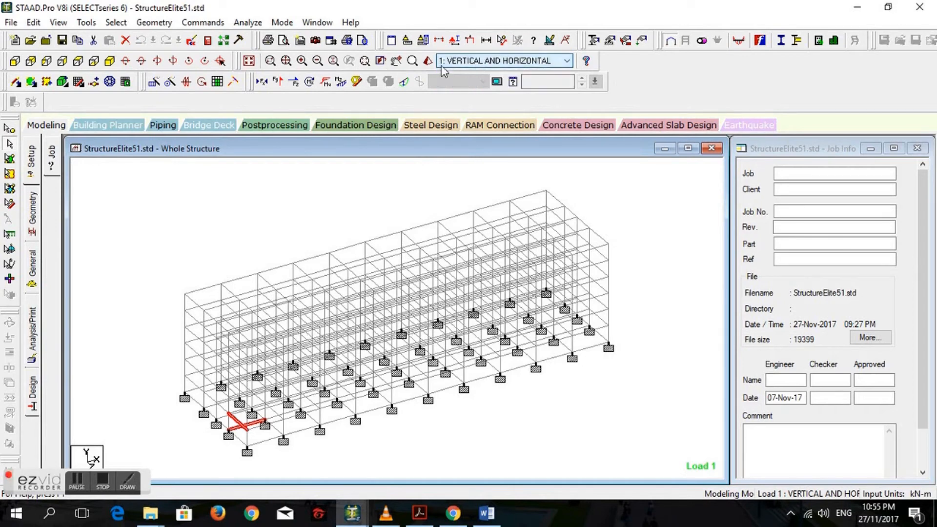
- Run the analysis of the StructureElite51 model and continue to the postprocessing results
{"action": "left_click", "coordinate": [248, 23]}
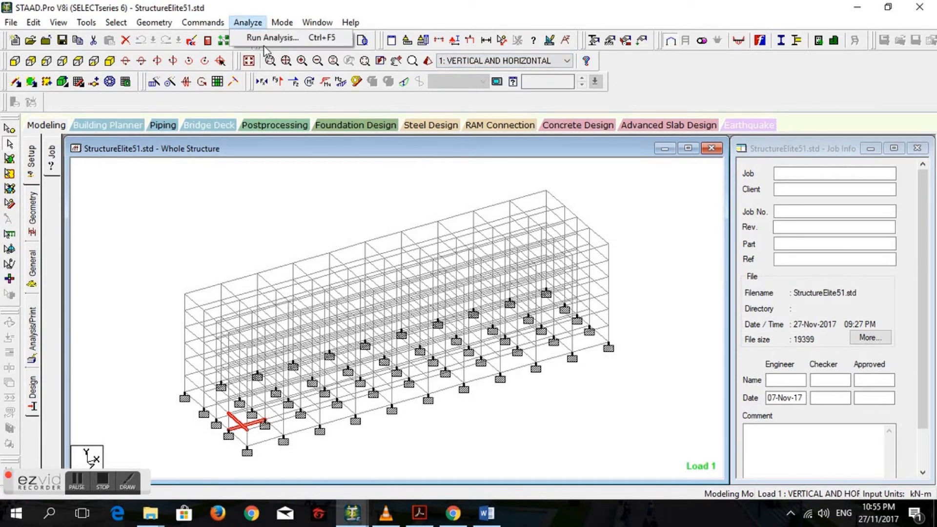
{"action": "left_click", "coordinate": [264, 36]}
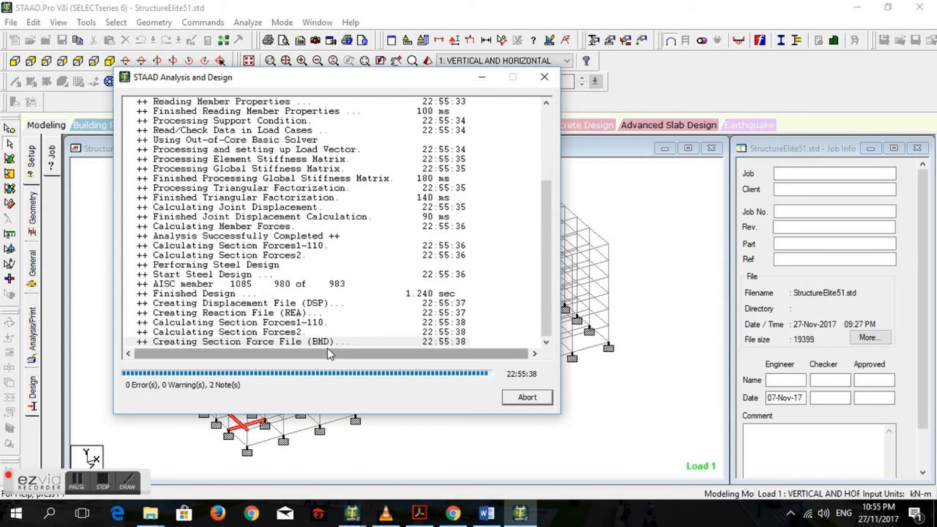
{"action": "left_click", "coordinate": [165, 387]}
{"action": "left_click", "coordinate": [527, 398]}
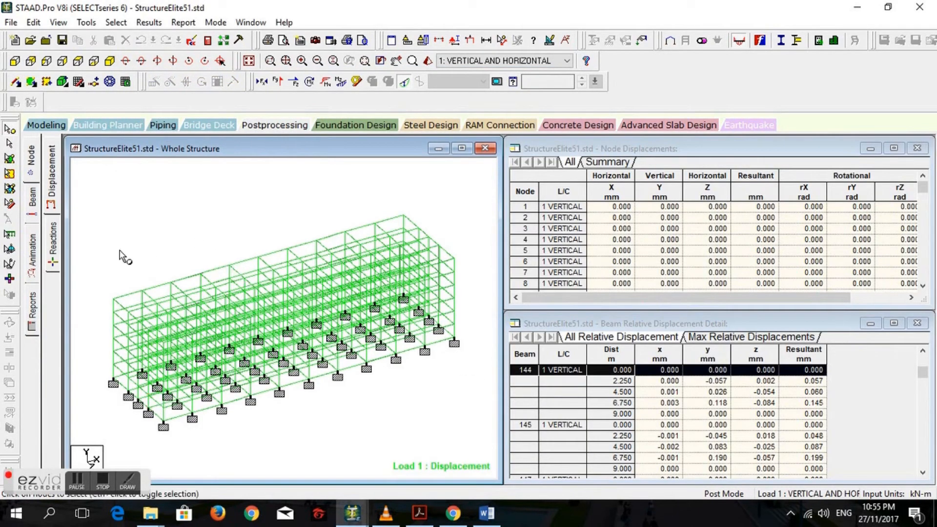
- Display the beam unity check results, sort them by actual ratio in descending order and check the available load cases
{"action": "left_click", "coordinate": [30, 202]}
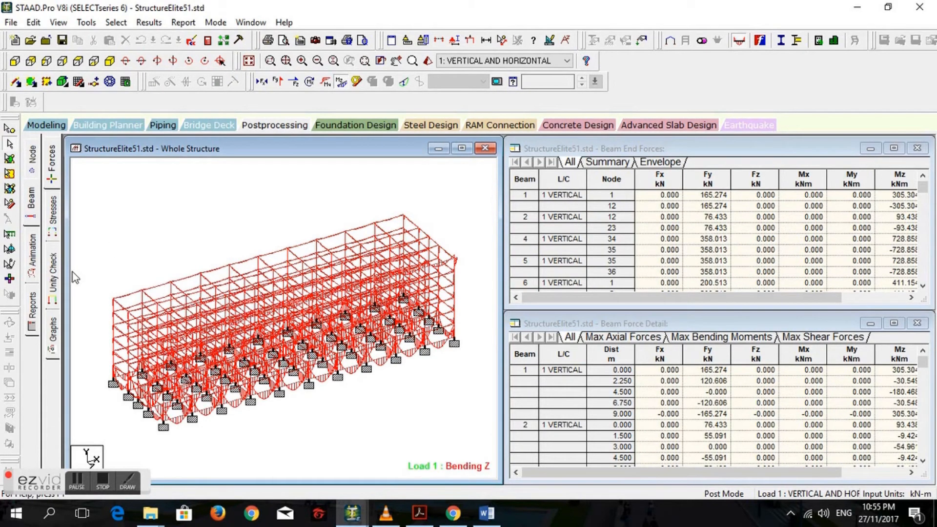
{"action": "left_click", "coordinate": [57, 280]}
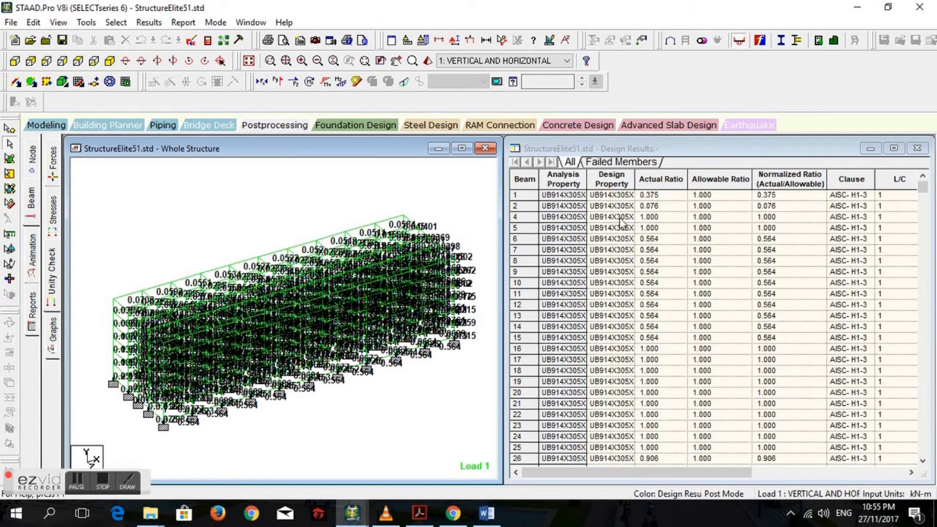
{"action": "left_click", "coordinate": [641, 184]}
{"action": "left_click", "coordinate": [644, 186]}
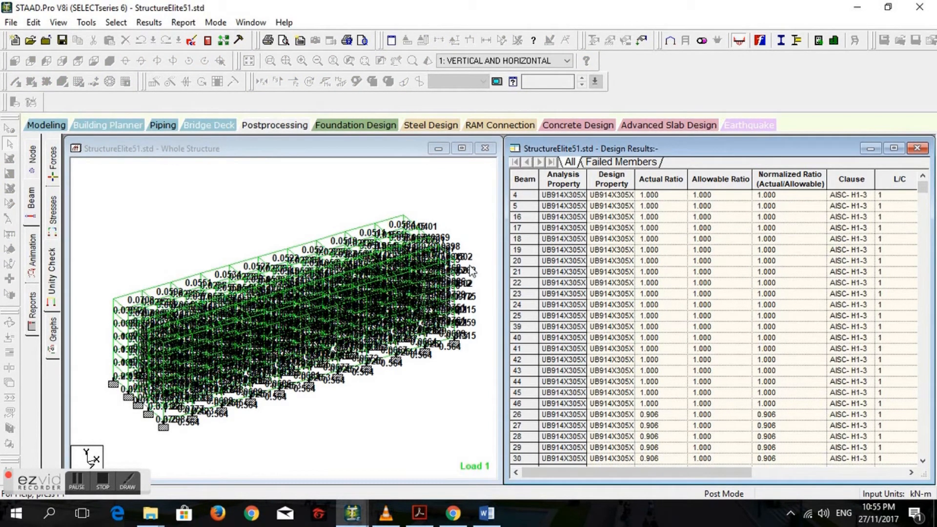
{"action": "left_click", "coordinate": [505, 61]}
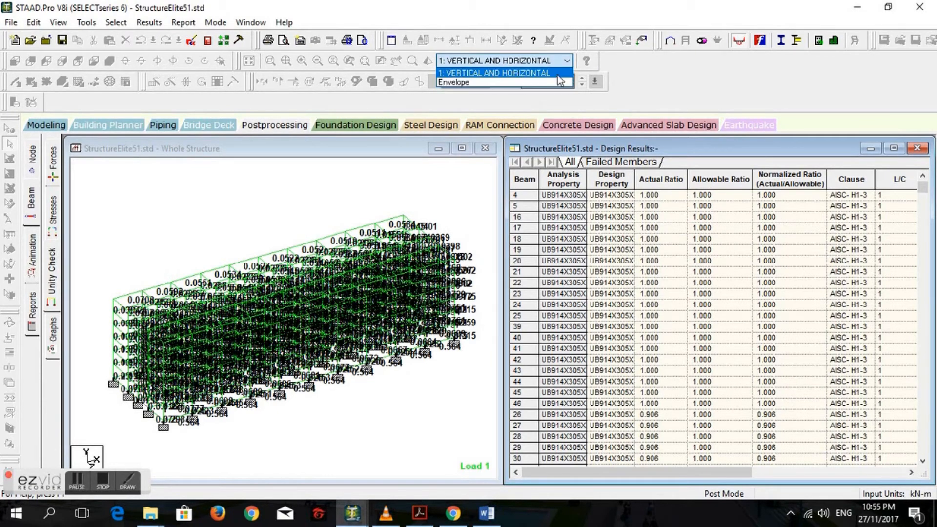
{"action": "left_click", "coordinate": [505, 73]}
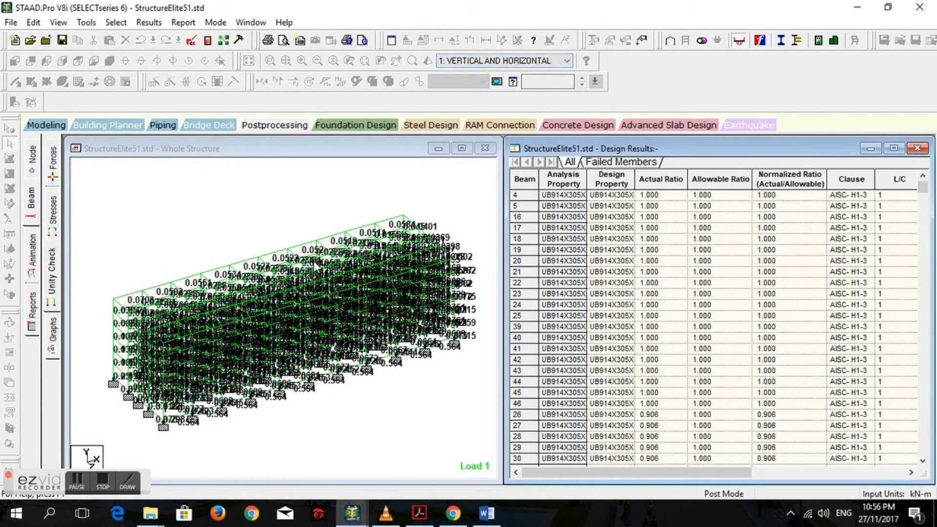
- Return to the modeling view and inspect the sections of a roof beam, the top corner column and a base-level beam
{"action": "left_click", "coordinate": [56, 125]}
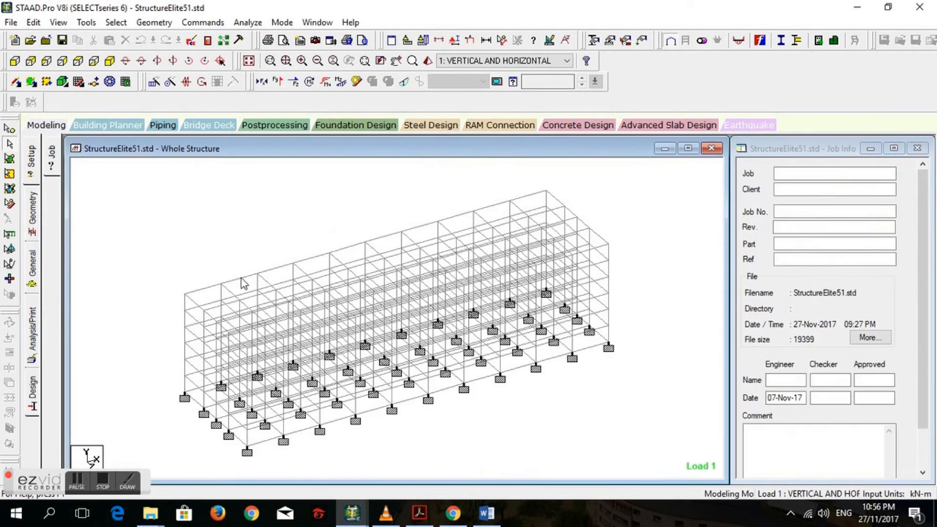
{"action": "double_click", "coordinate": [242, 282]}
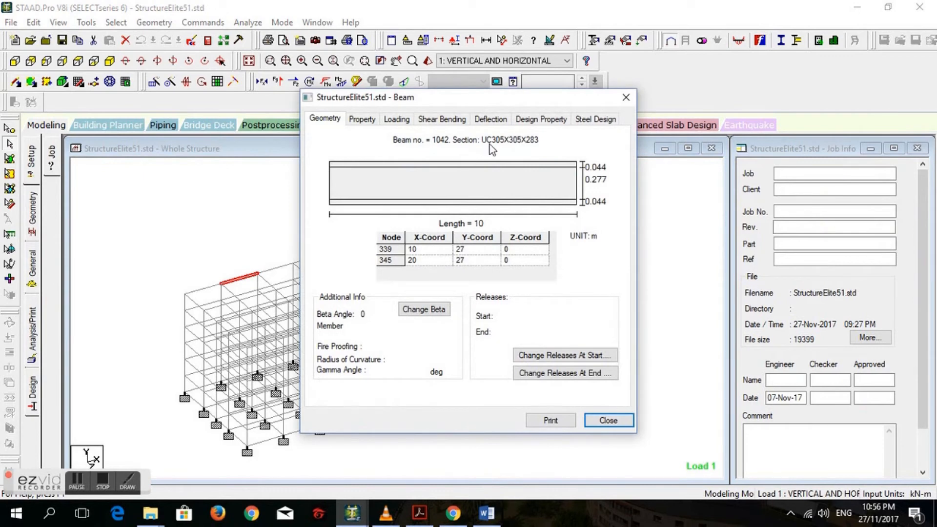
{"action": "left_click", "coordinate": [608, 420]}
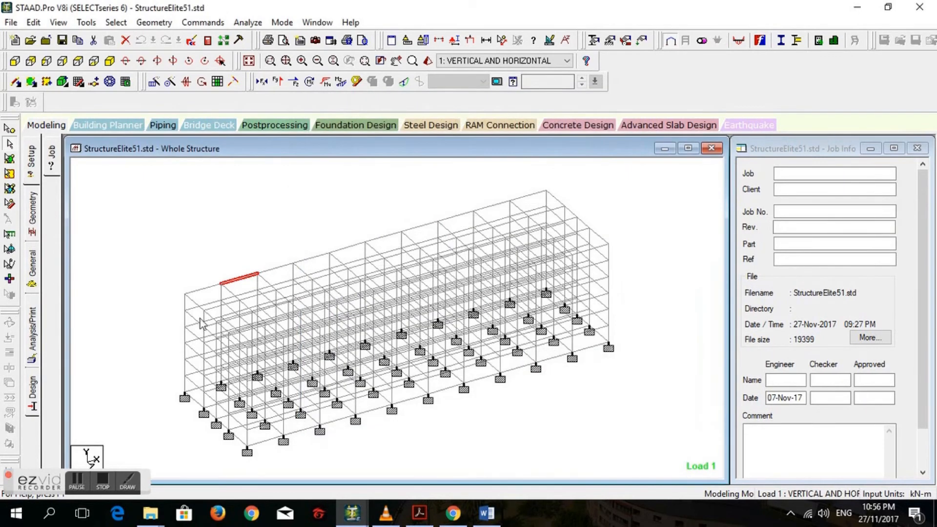
{"action": "double_click", "coordinate": [184, 306]}
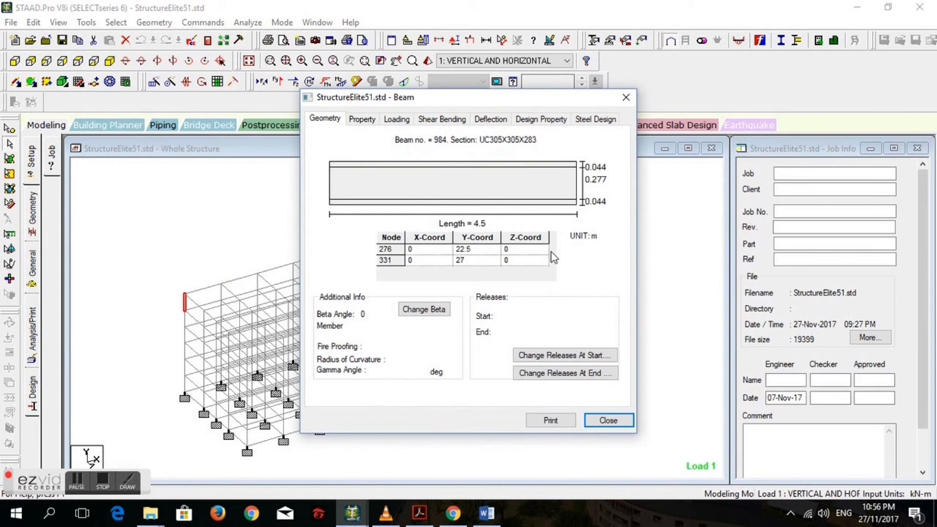
{"action": "left_click", "coordinate": [607, 421]}
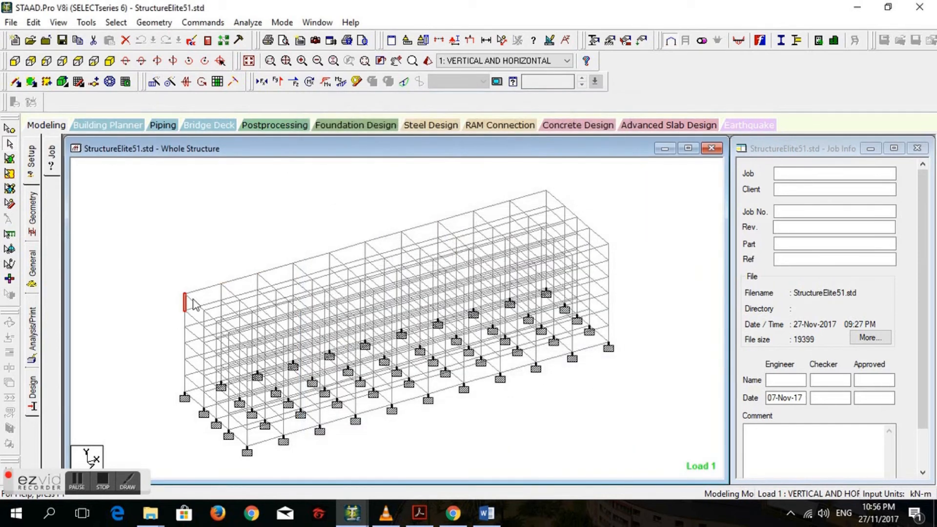
{"action": "double_click", "coordinate": [265, 439]}
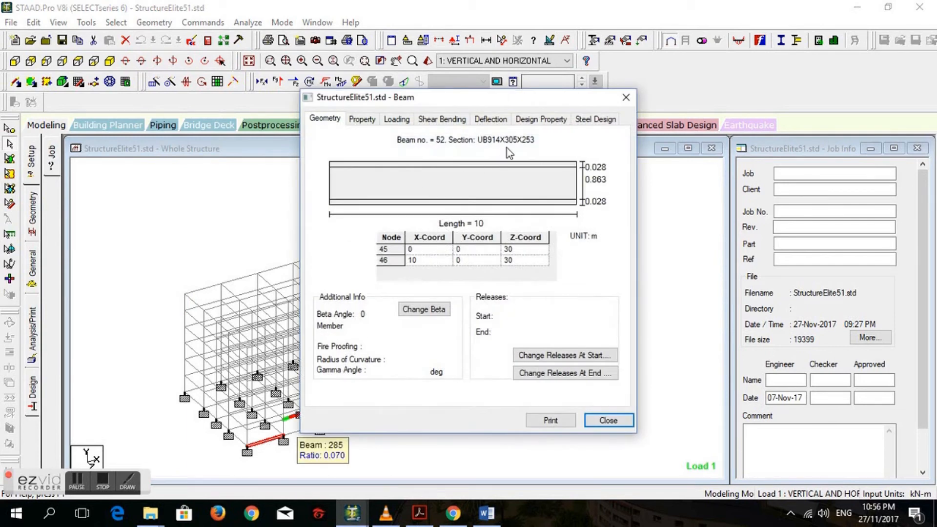
{"action": "left_click", "coordinate": [599, 421]}
- Reopen the unity check results in postprocessing, sort them by actual ratio in descending order and select Beam 4
{"action": "left_click", "coordinate": [275, 125]}
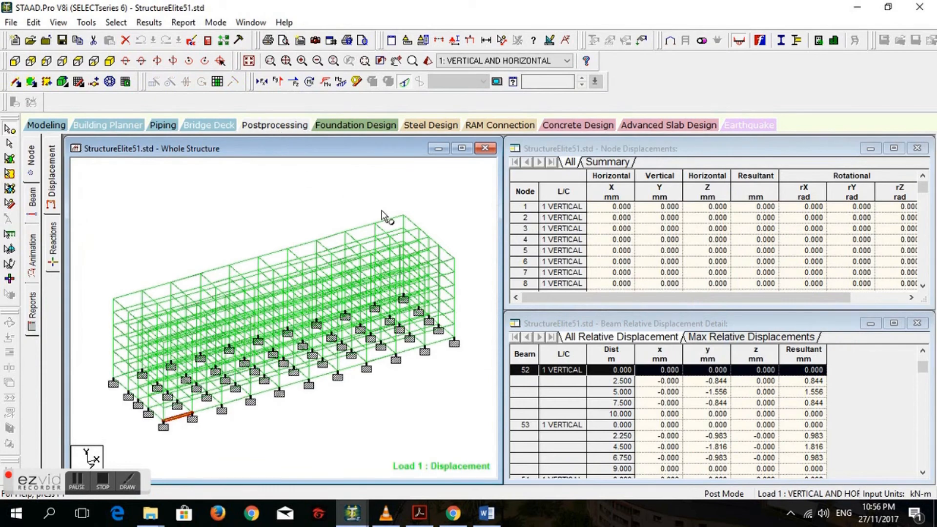
{"action": "left_click", "coordinate": [33, 205]}
{"action": "left_click", "coordinate": [53, 273]}
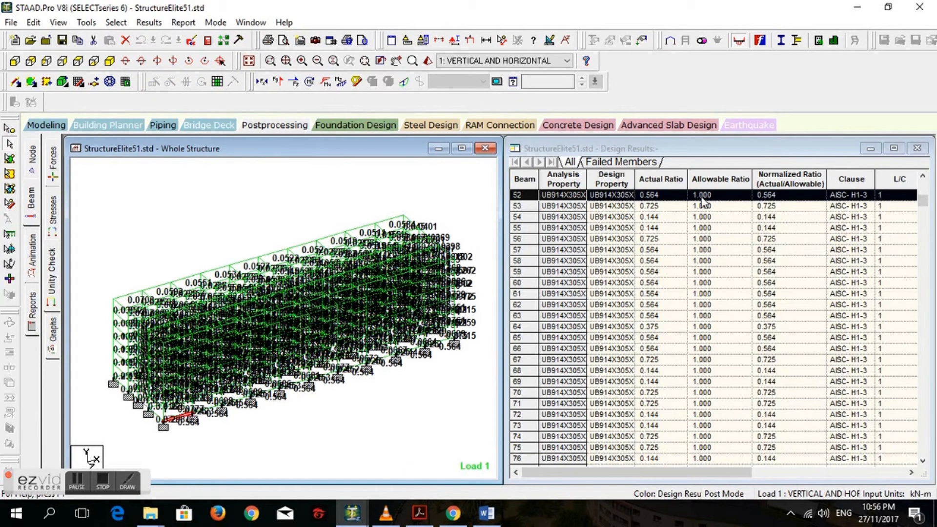
{"action": "scroll", "coordinate": [624, 184], "scroll_direction": "up", "scroll_amount": 2}
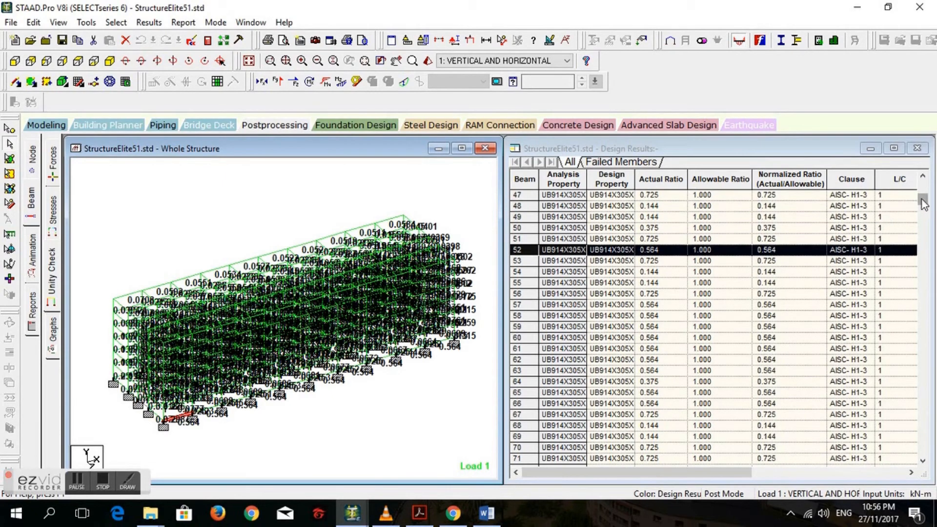
{"action": "left_click", "coordinate": [923, 184]}
{"action": "left_click", "coordinate": [647, 185]}
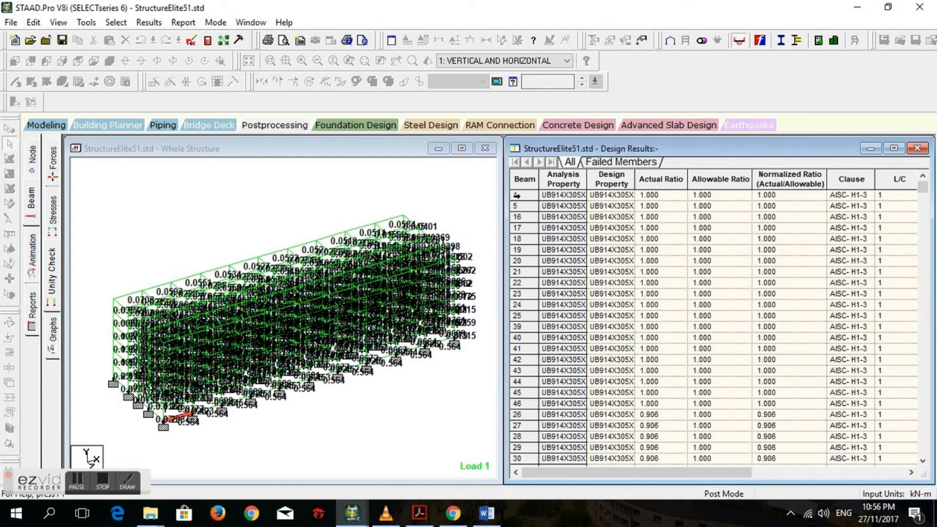
{"action": "left_click", "coordinate": [653, 196]}
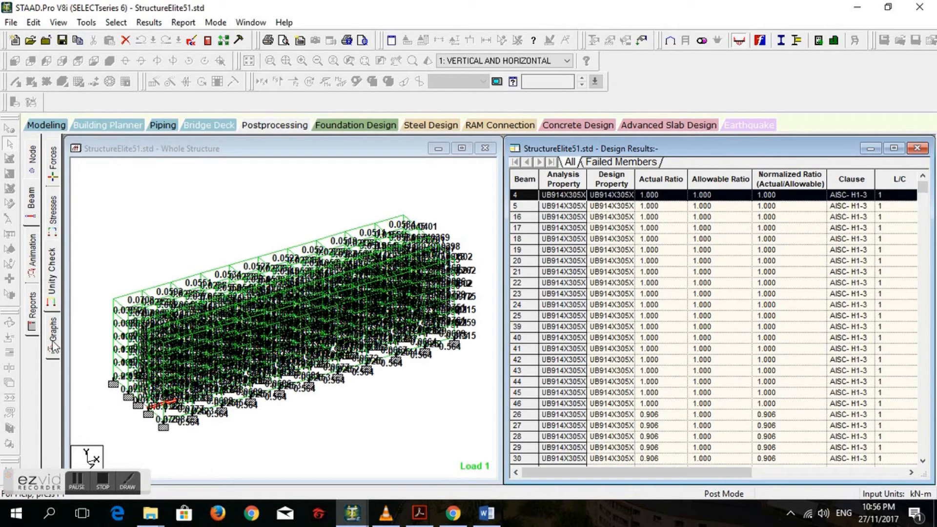
- Examine Beam 4's Mz and Fy graphs under load case 1: VERTICAL AND HORIZONTAL, and return to the modeling view
{"action": "left_click", "coordinate": [57, 340]}
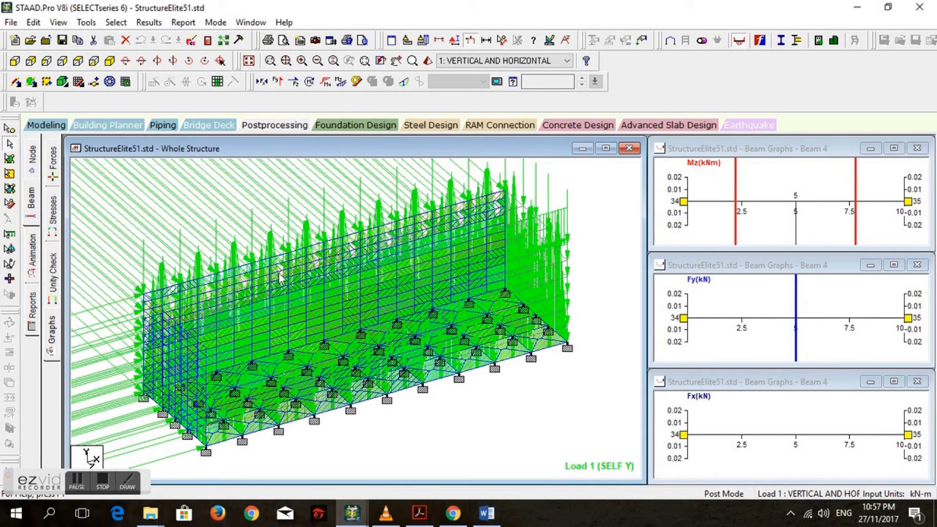
{"action": "mouse_move", "coordinate": [280, 277]}
{"action": "mouse_move", "coordinate": [496, 285]}
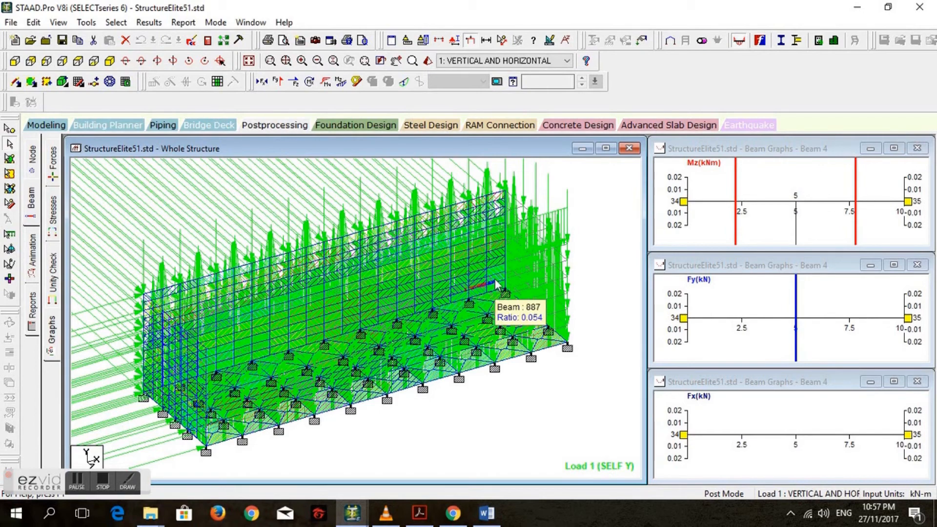
{"action": "mouse_move", "coordinate": [432, 278]}
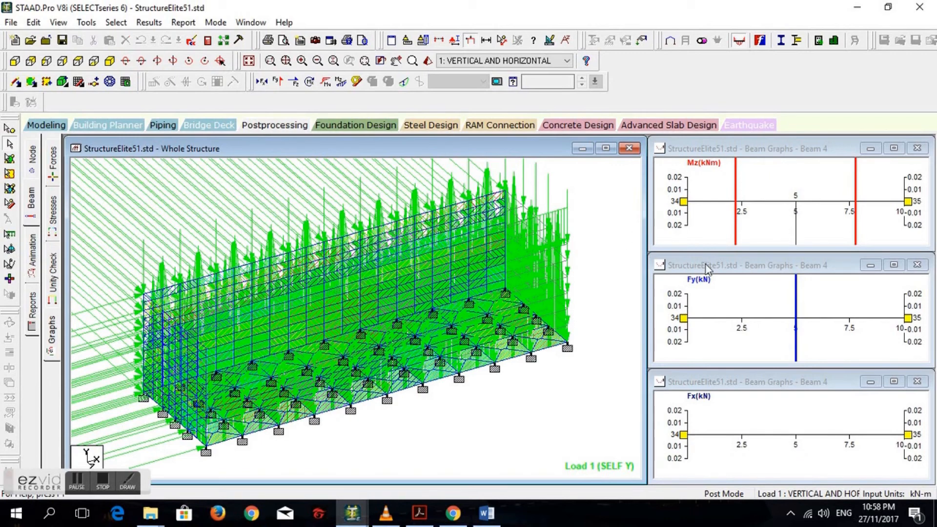
{"action": "left_click", "coordinate": [669, 269]}
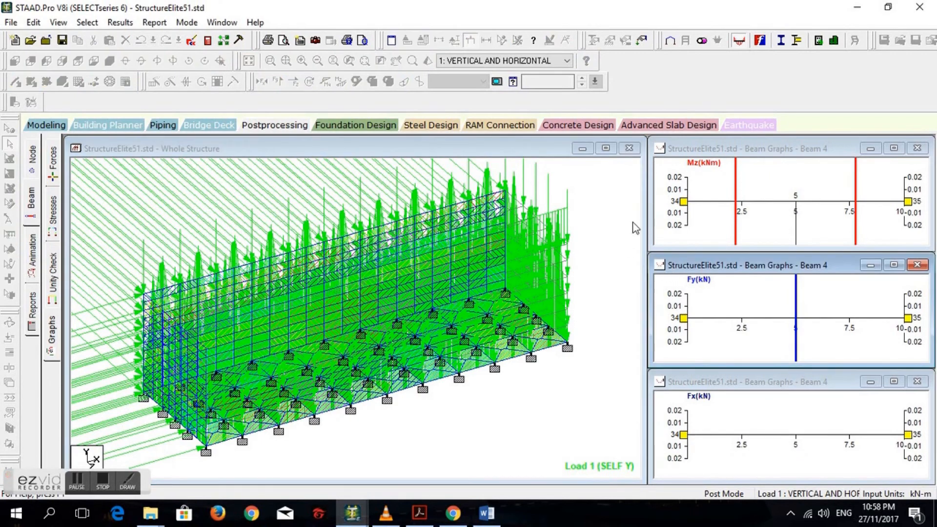
{"action": "left_click", "coordinate": [701, 157]}
{"action": "left_click", "coordinate": [636, 179]}
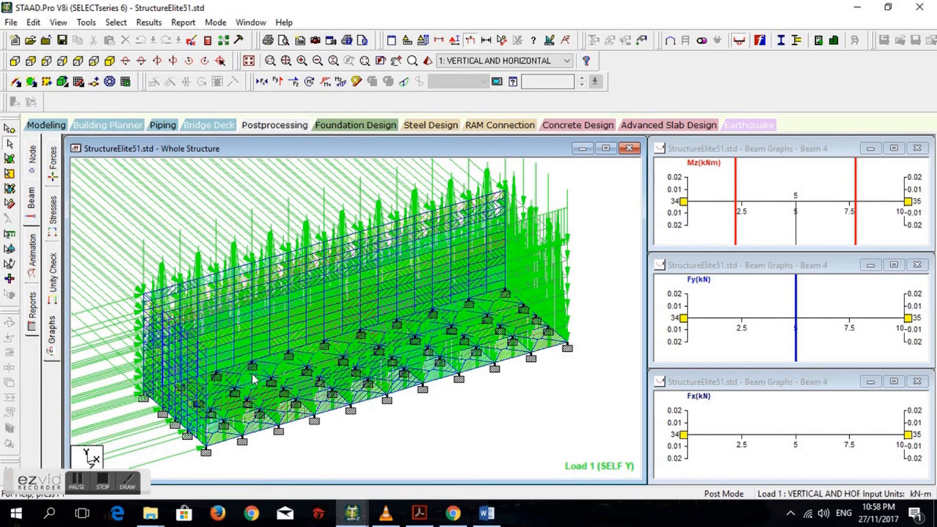
{"action": "left_click", "coordinate": [47, 126]}
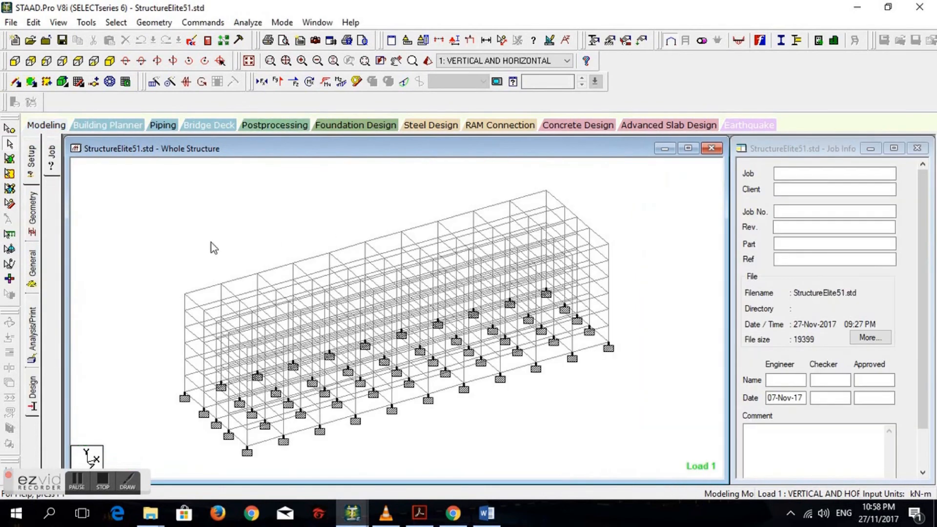